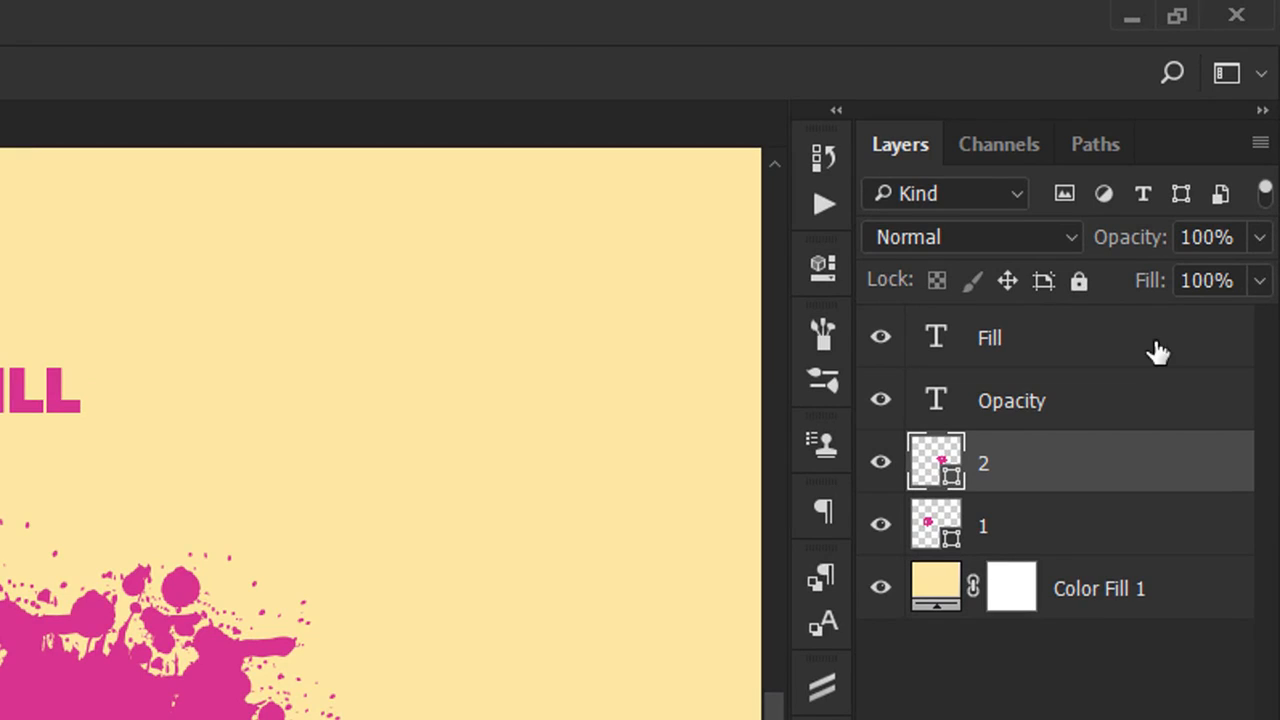
# Set the opacity of layer 1, the splatter under the OPACITY heading, to 60%
pyautogui.click(1100, 532)
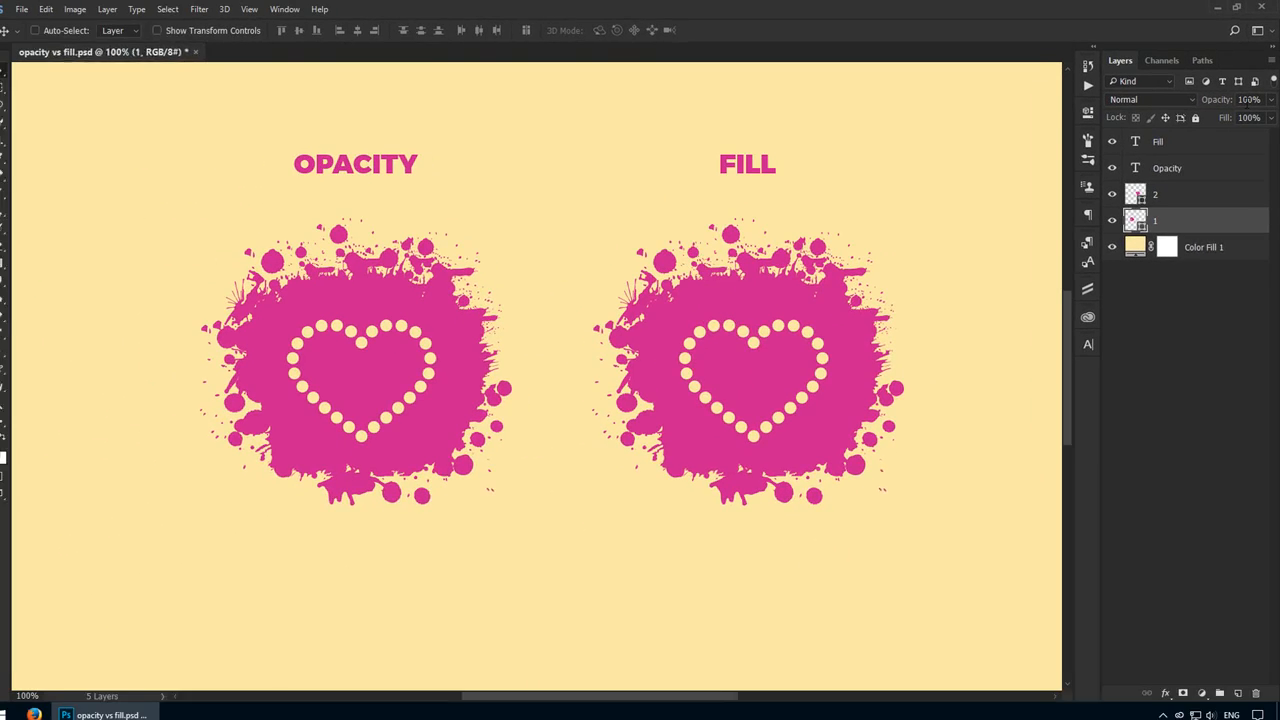
pyautogui.click(1249, 98)
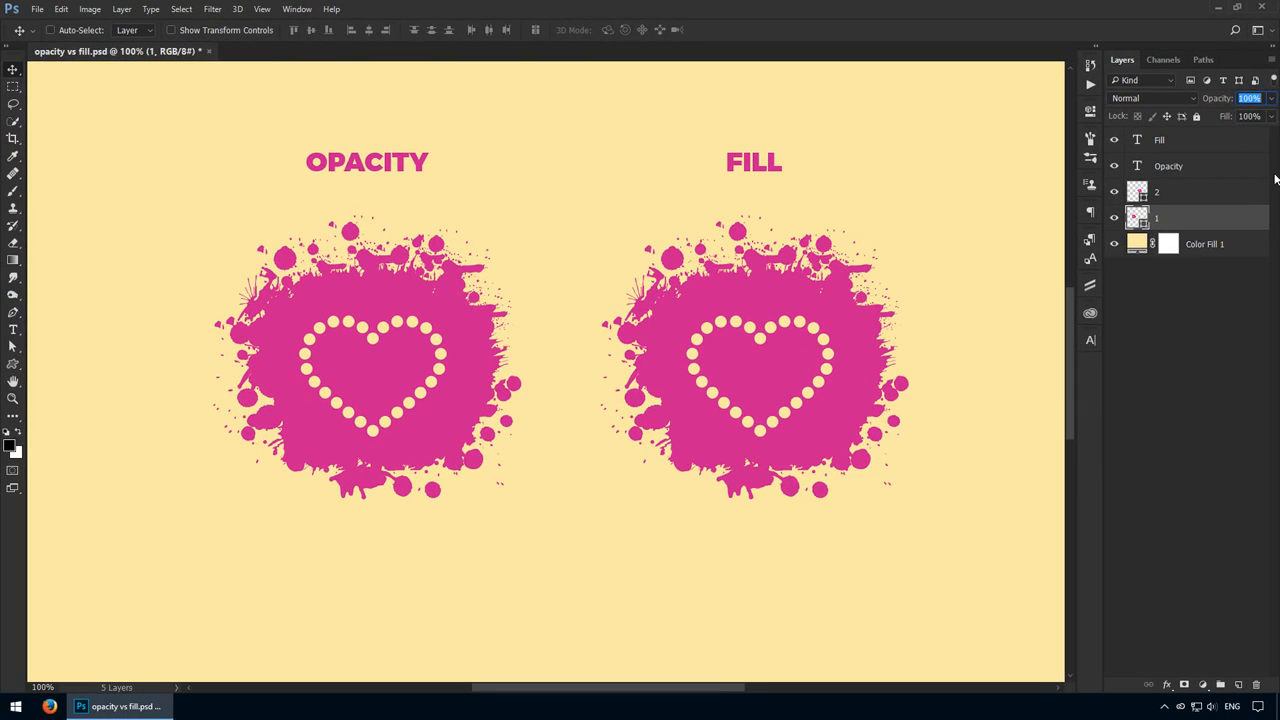
pyautogui.write('60')
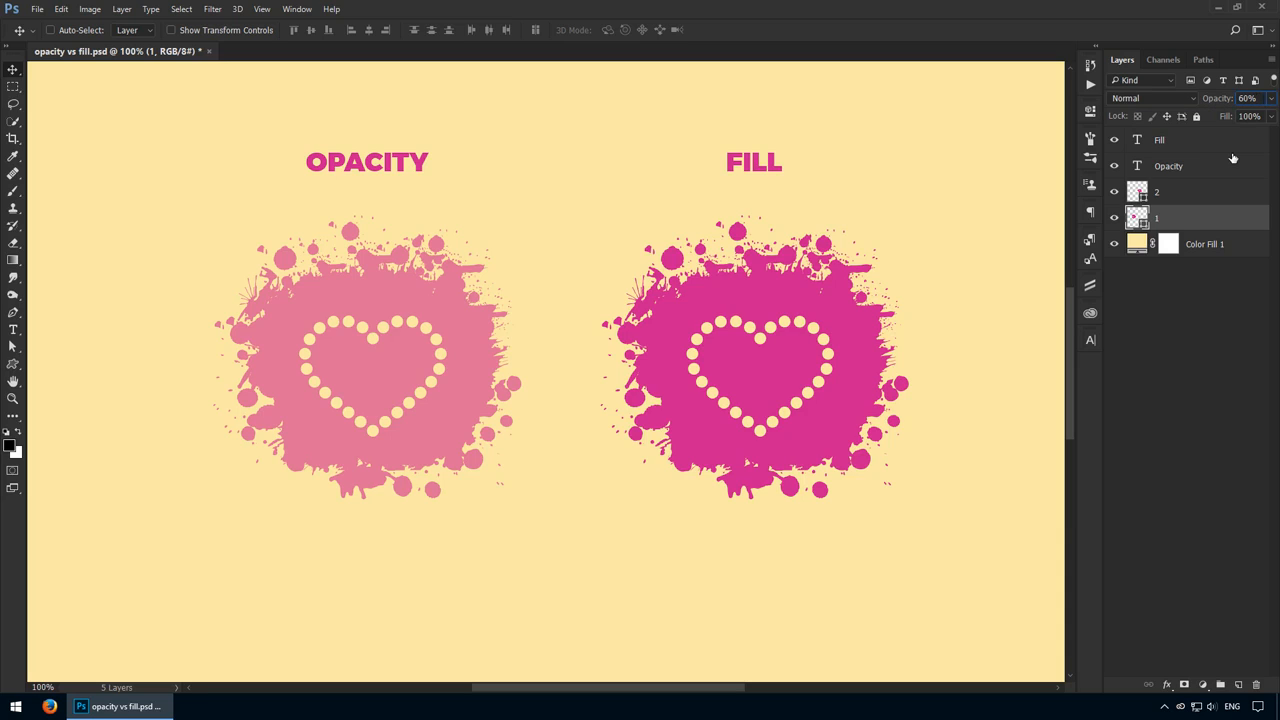
# Lower the opacity of layer 1 in 10% decrements down to 10%
pyautogui.hotkey('shift', 'Down')
pyautogui.hotkey('shift', 'Down')
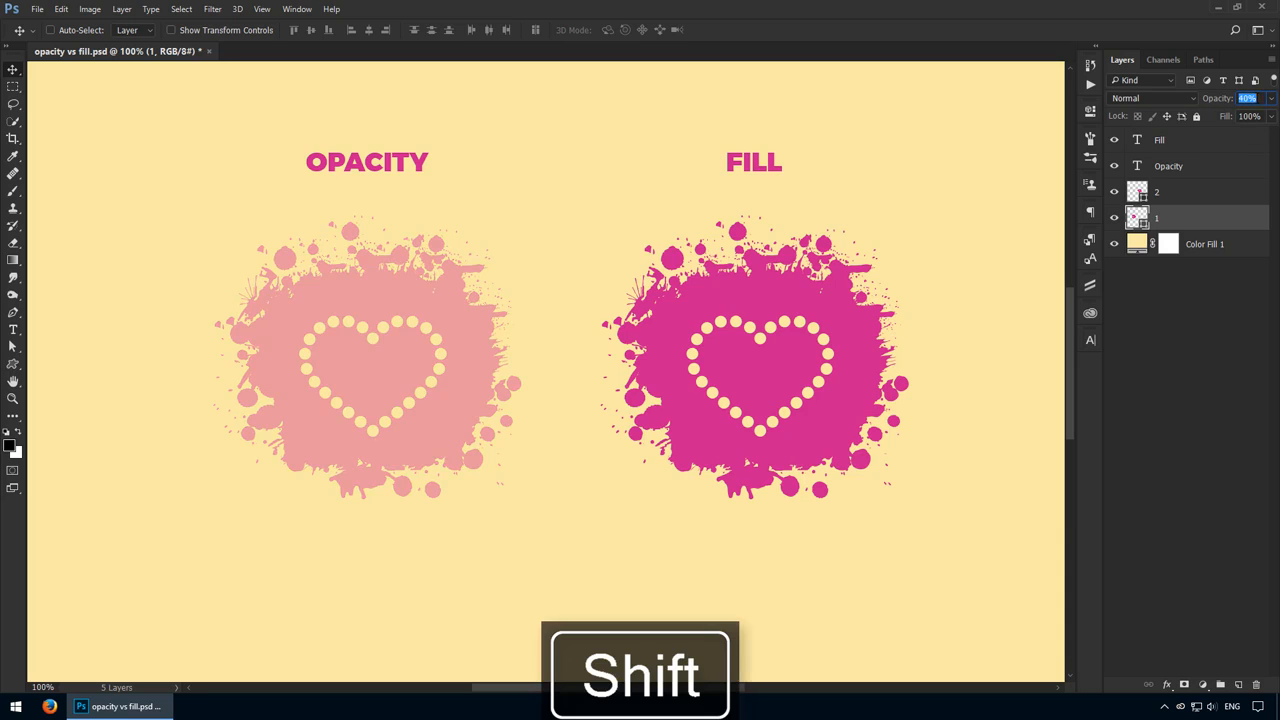
pyautogui.hotkey('shift', 'Down')
pyautogui.hotkey('shift', 'Down')
pyautogui.hotkey('shift', 'Down')
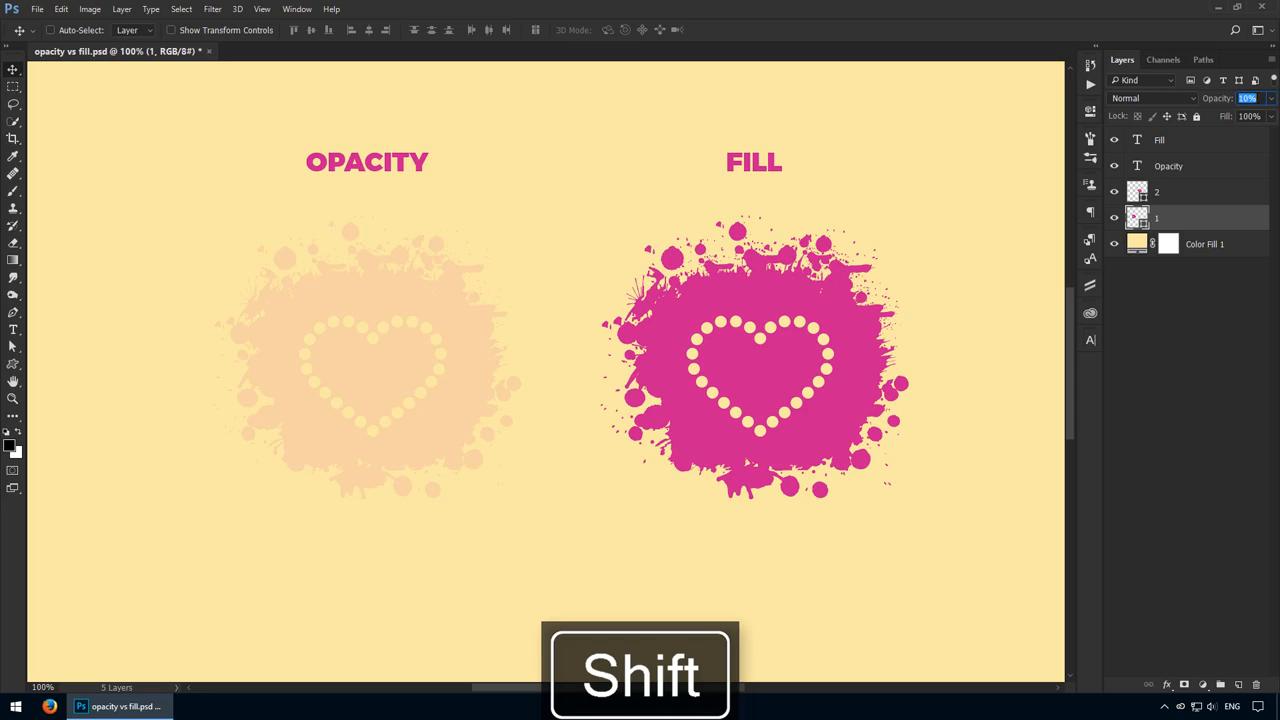
# Raise the opacity of layer 1 in 10% increments up to 100%
pyautogui.hotkey('shift', 'Up')
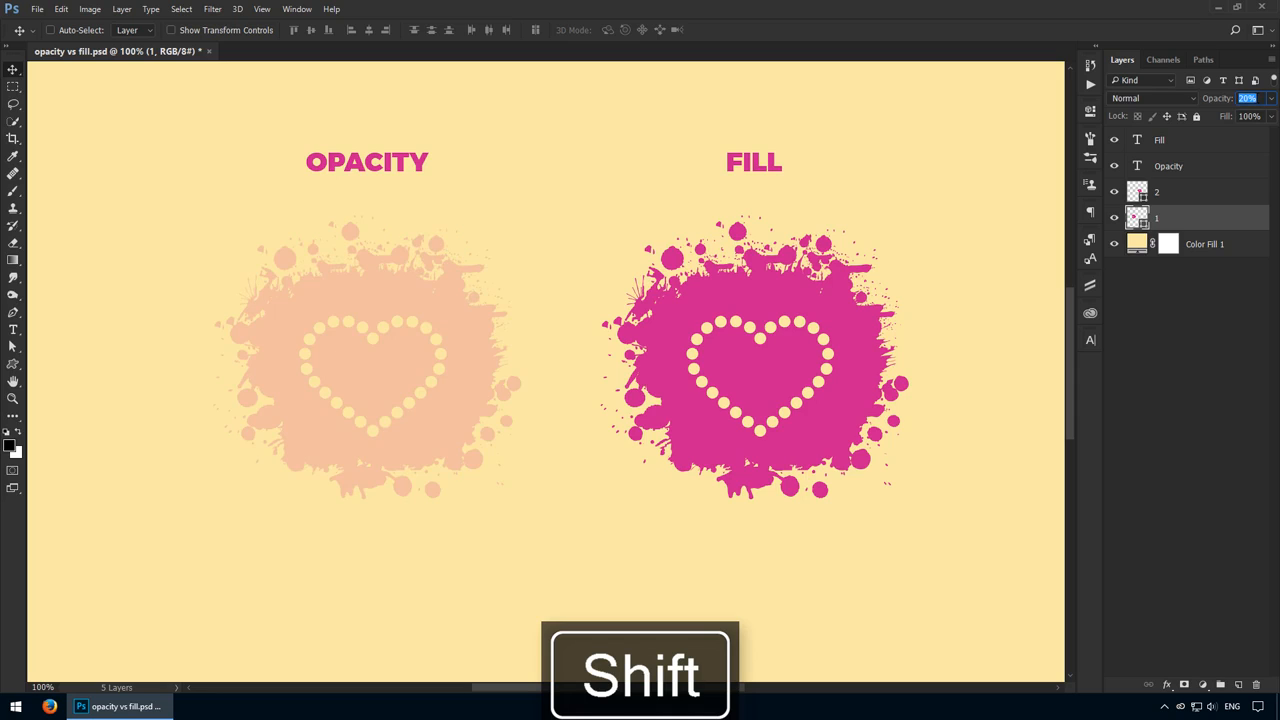
pyautogui.hotkey('shift', 'Up')
pyautogui.hotkey('shift', 'Up')
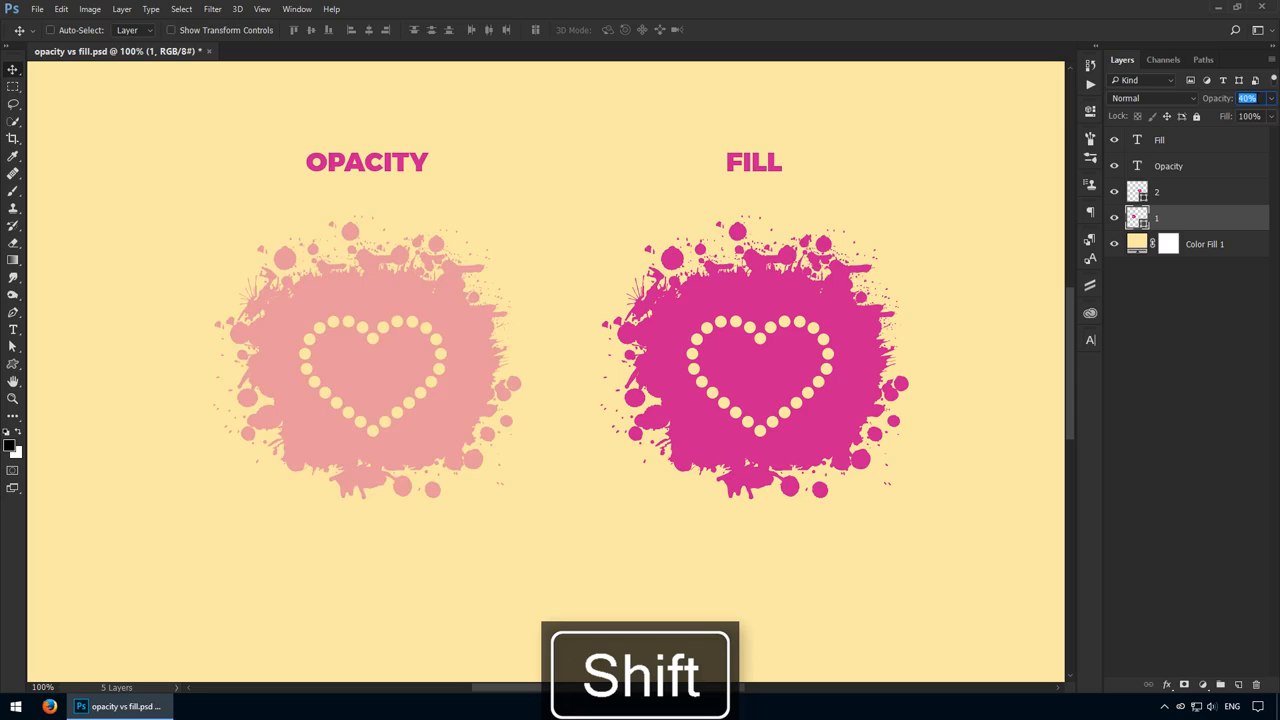
pyautogui.hotkey('shift', 'Up')
pyautogui.hotkey('shift', 'Up')
pyautogui.hotkey('shift', 'Up')
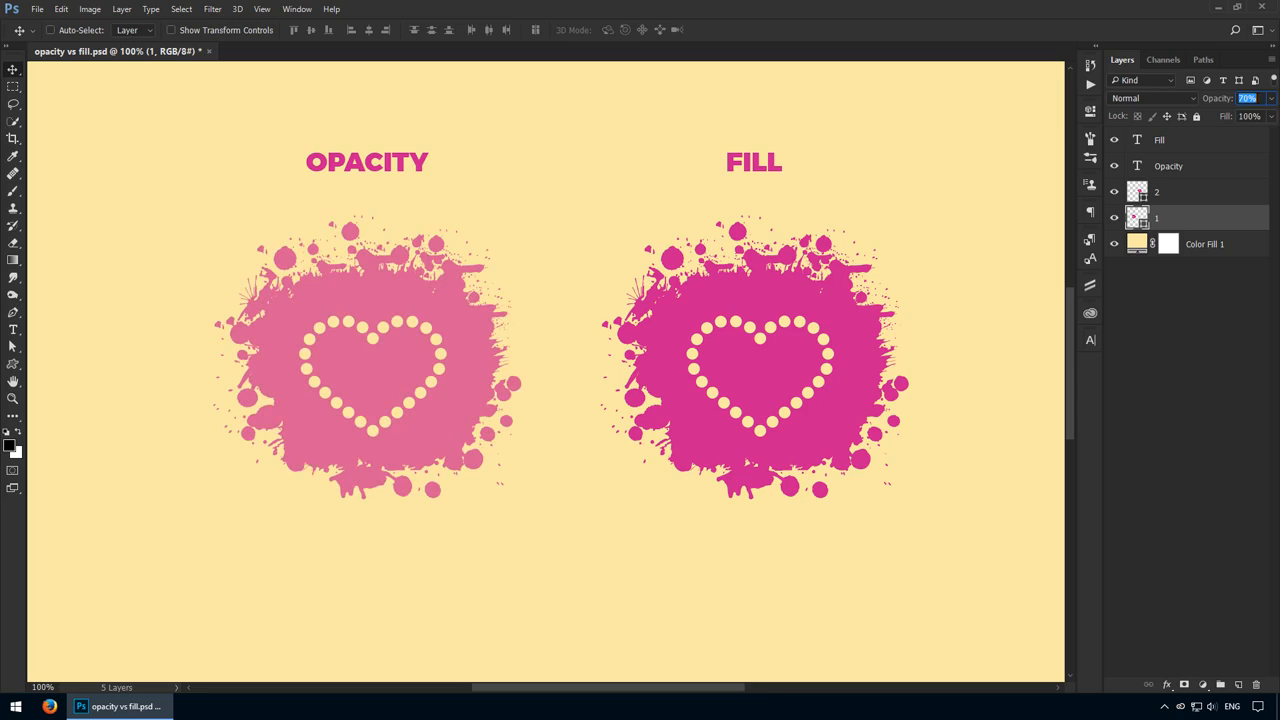
pyautogui.hotkey('shift', 'Up')
pyautogui.hotkey('shift', 'Up')
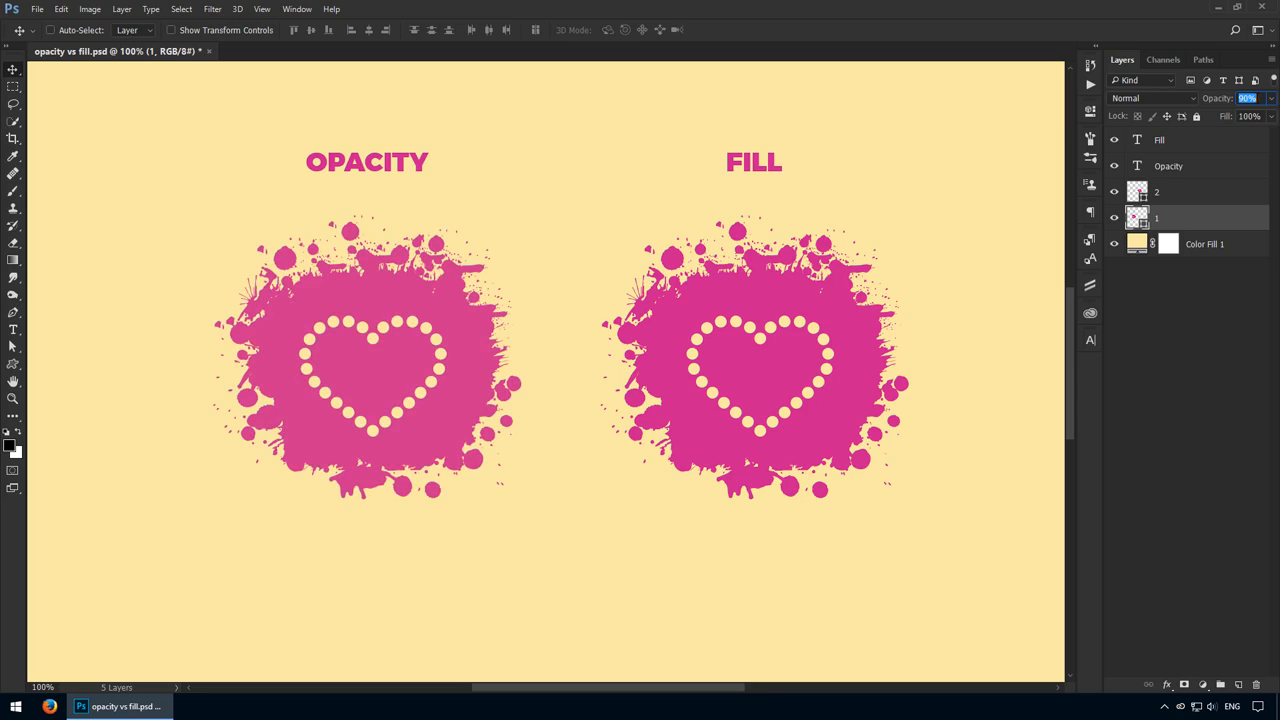
pyautogui.hotkey('shift', 'Up')
# Lower the opacity of layer 1 to 40% in 10% decrements, then raise it back up to 80%
pyautogui.hotkey('shift', 'Down')
pyautogui.hotkey('shift', 'Down')
pyautogui.hotkey('shift', 'Down')
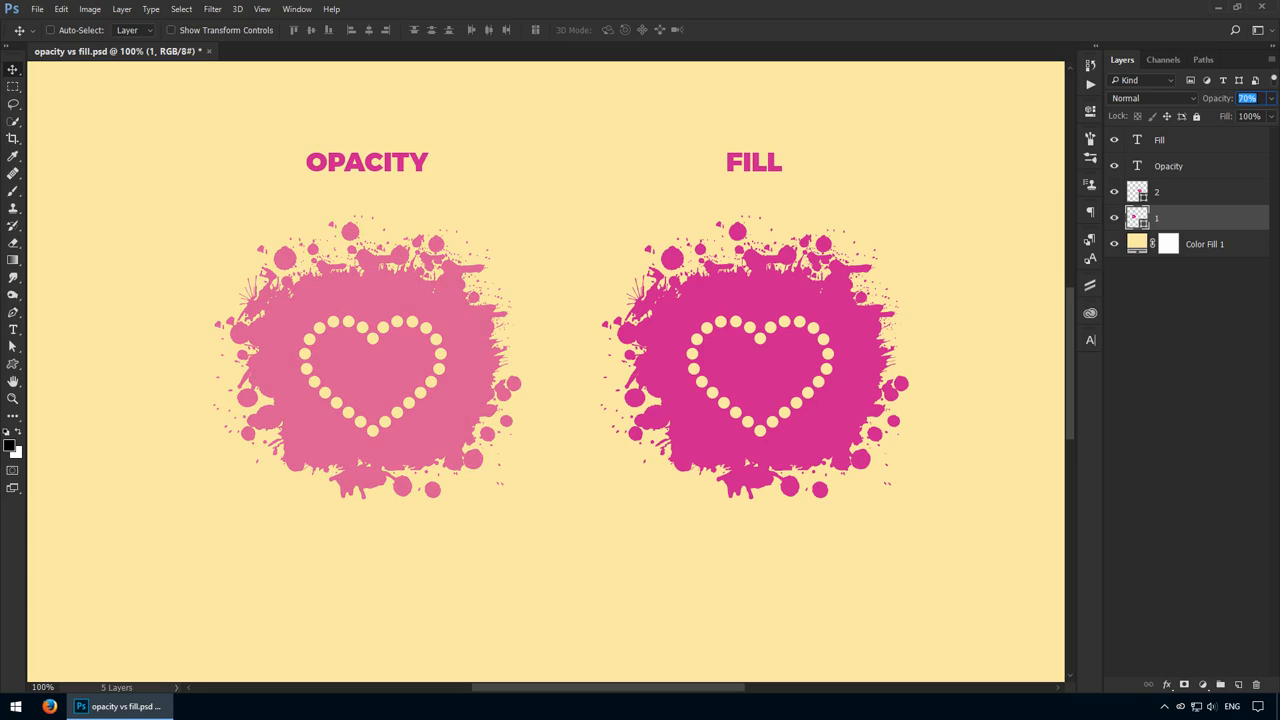
pyautogui.hotkey('shift', 'Down')
pyautogui.hotkey('shift', 'Down')
pyautogui.hotkey('shift', 'Down')
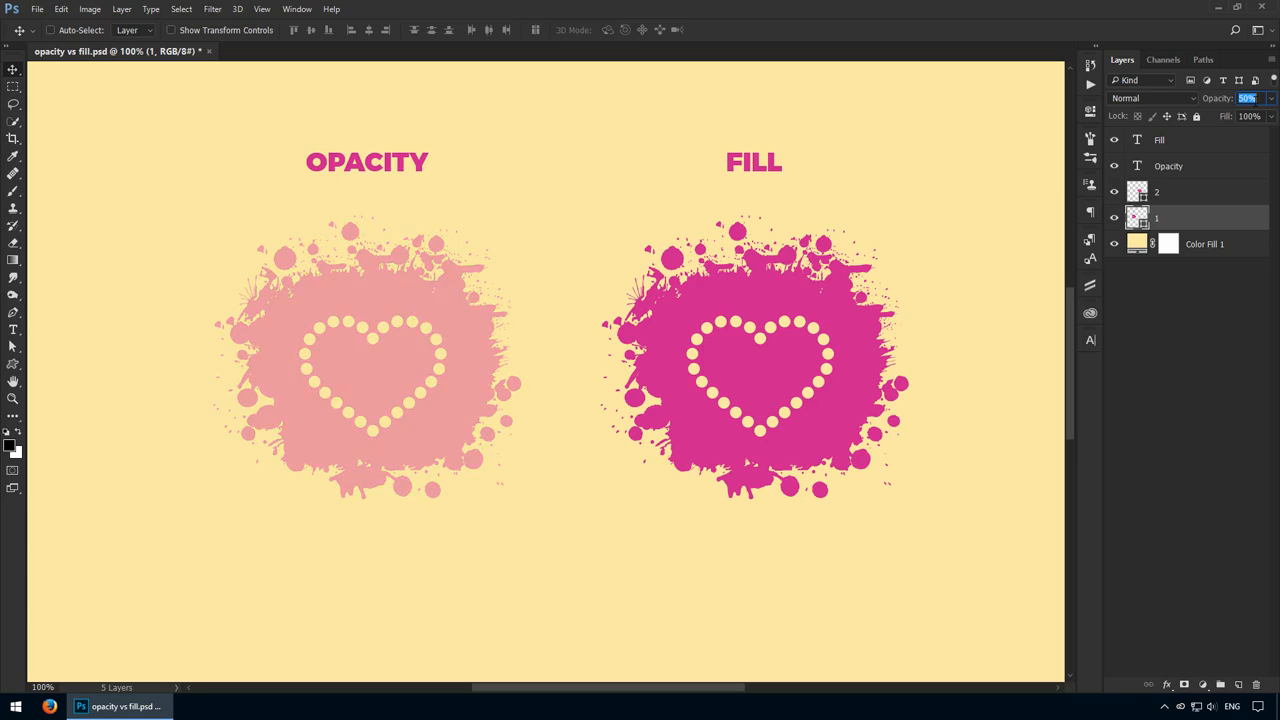
pyautogui.hotkey('shift', 'Up')
pyautogui.hotkey('shift', 'Up')
pyautogui.hotkey('shift', 'Up')
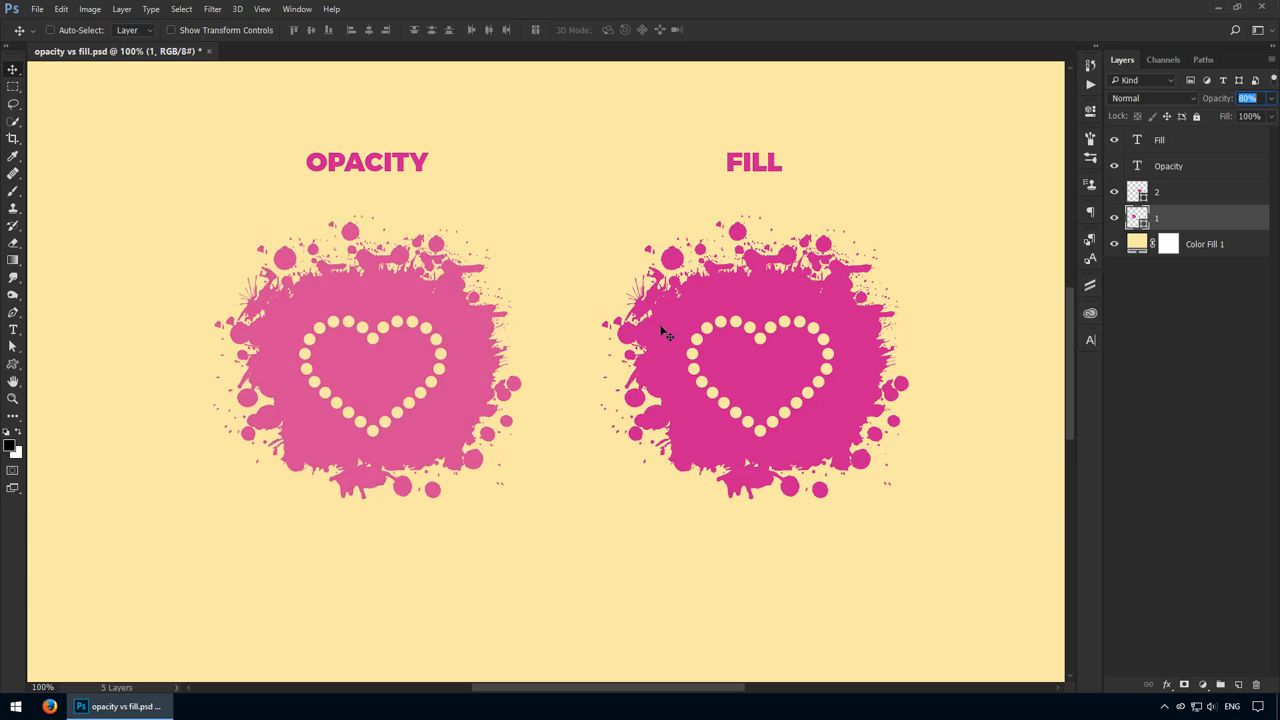
pyautogui.press('Return')
# Switch the opacity of layer 1 to 20%, then to 50%, and finally to 100%
pyautogui.press('2')
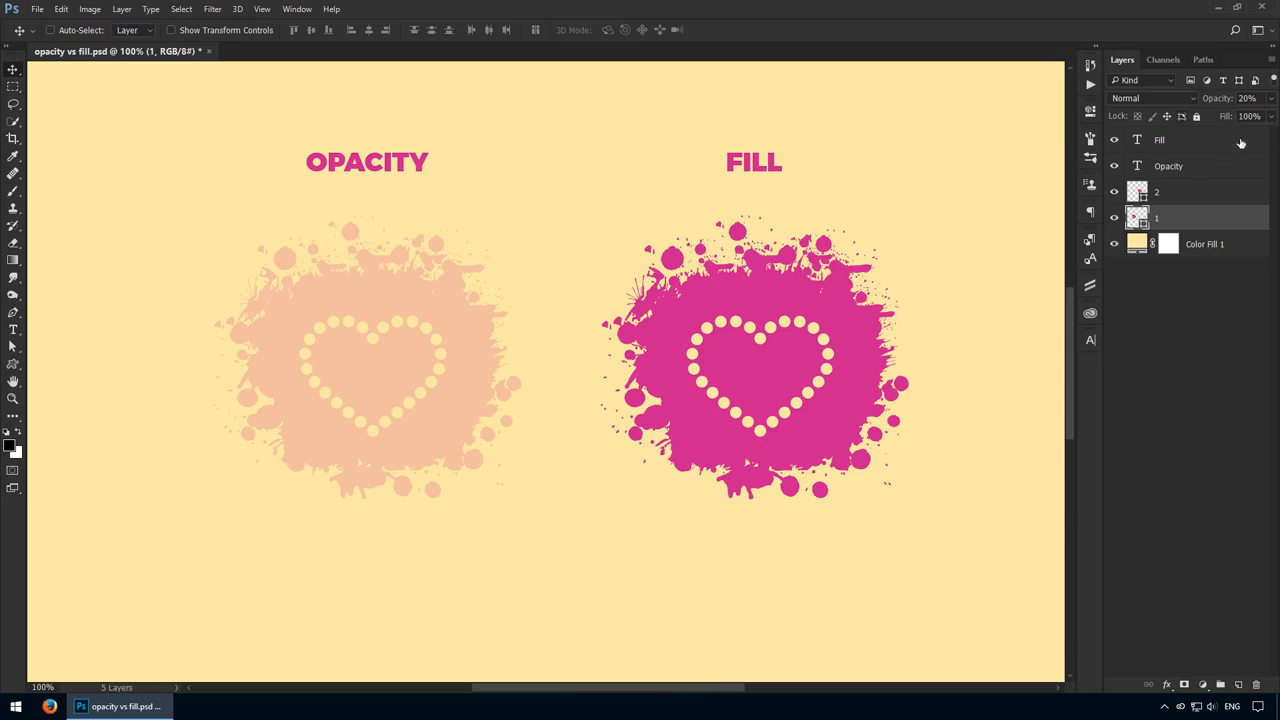
pyautogui.press('5')
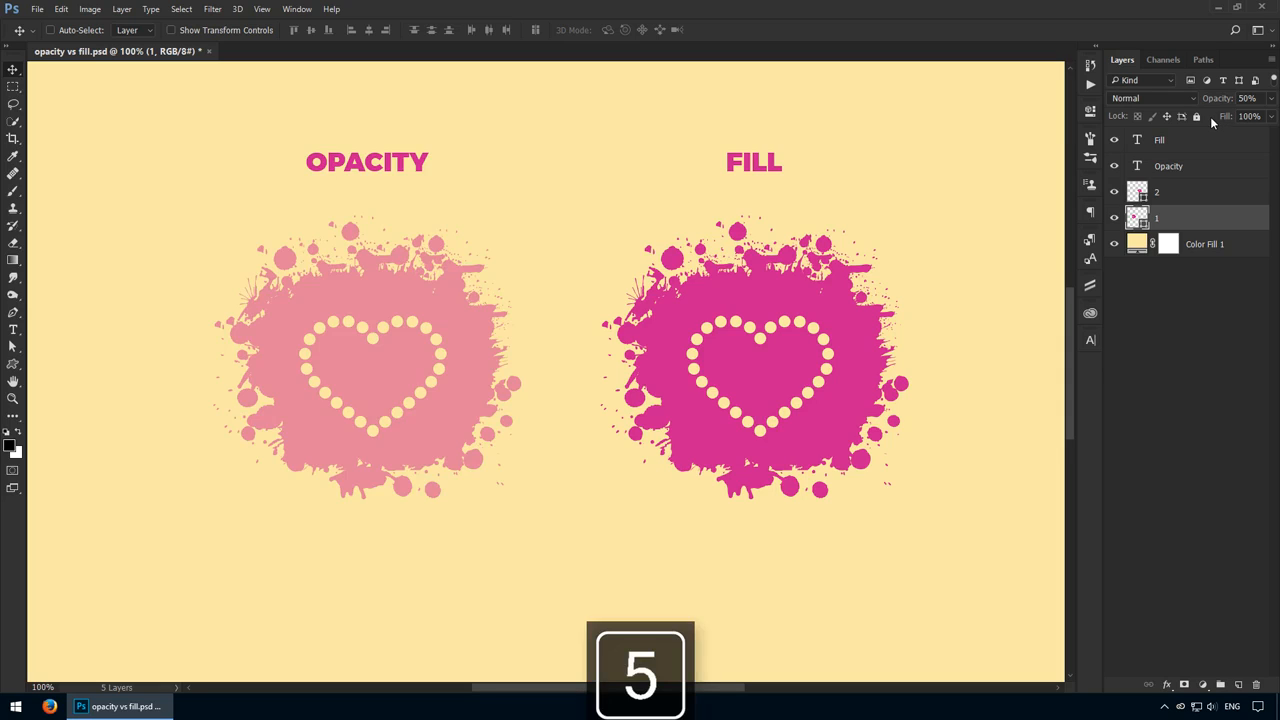
pyautogui.press('0')
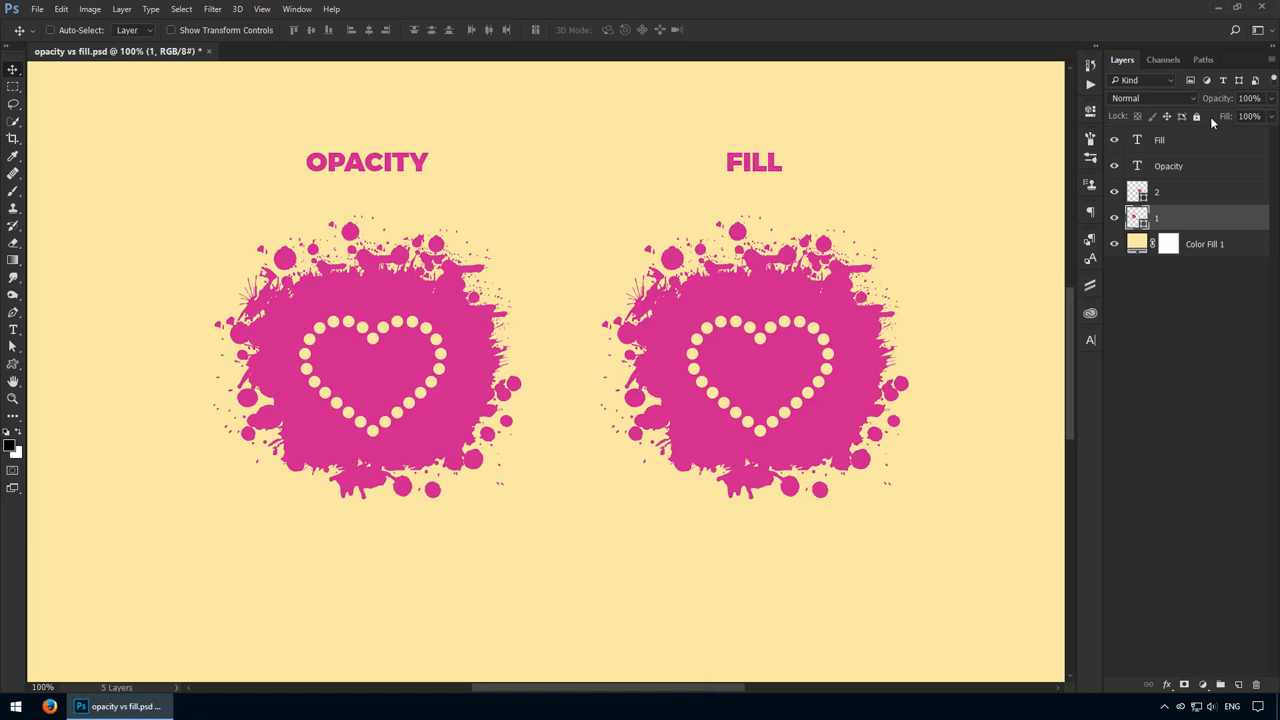
# Set the opacity of layer 1 to exactly 25%
pyautogui.press('2')
pyautogui.press('5')
pyautogui.press('2')
pyautogui.press('5')
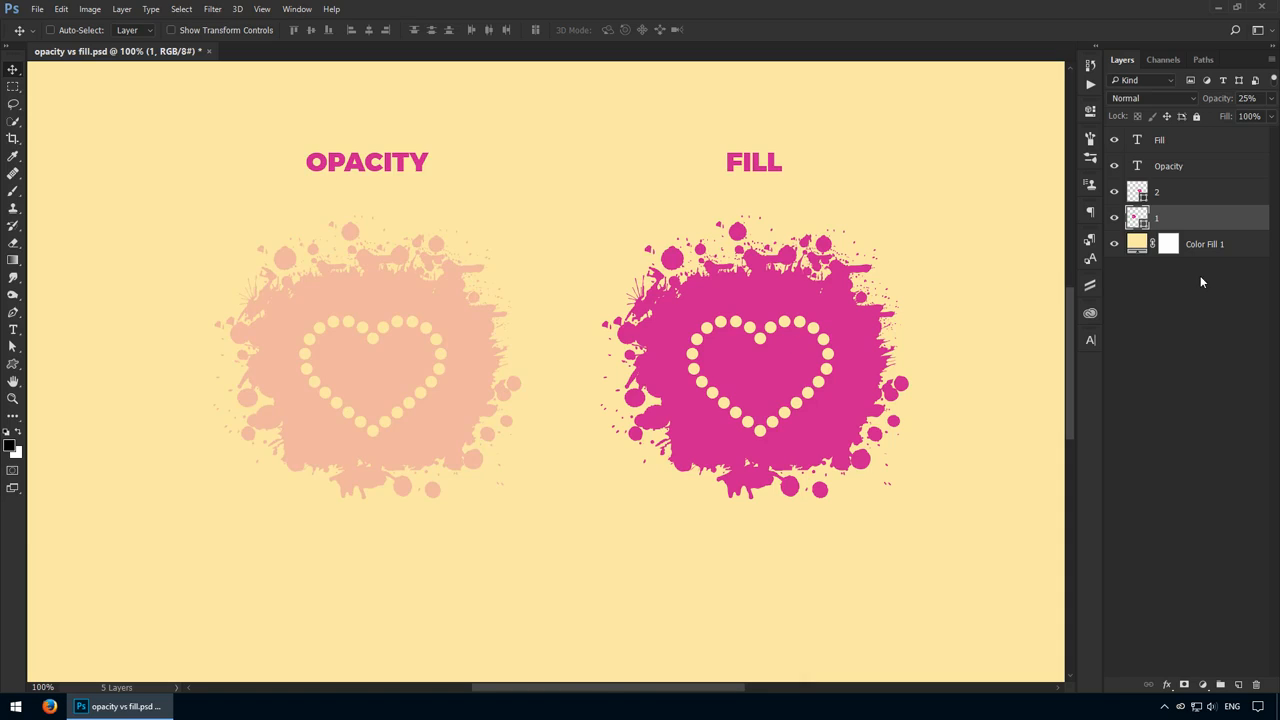
# Set the fill of layer 2, the splatter under the FILL heading, to 25%
pyautogui.click(1195, 193)
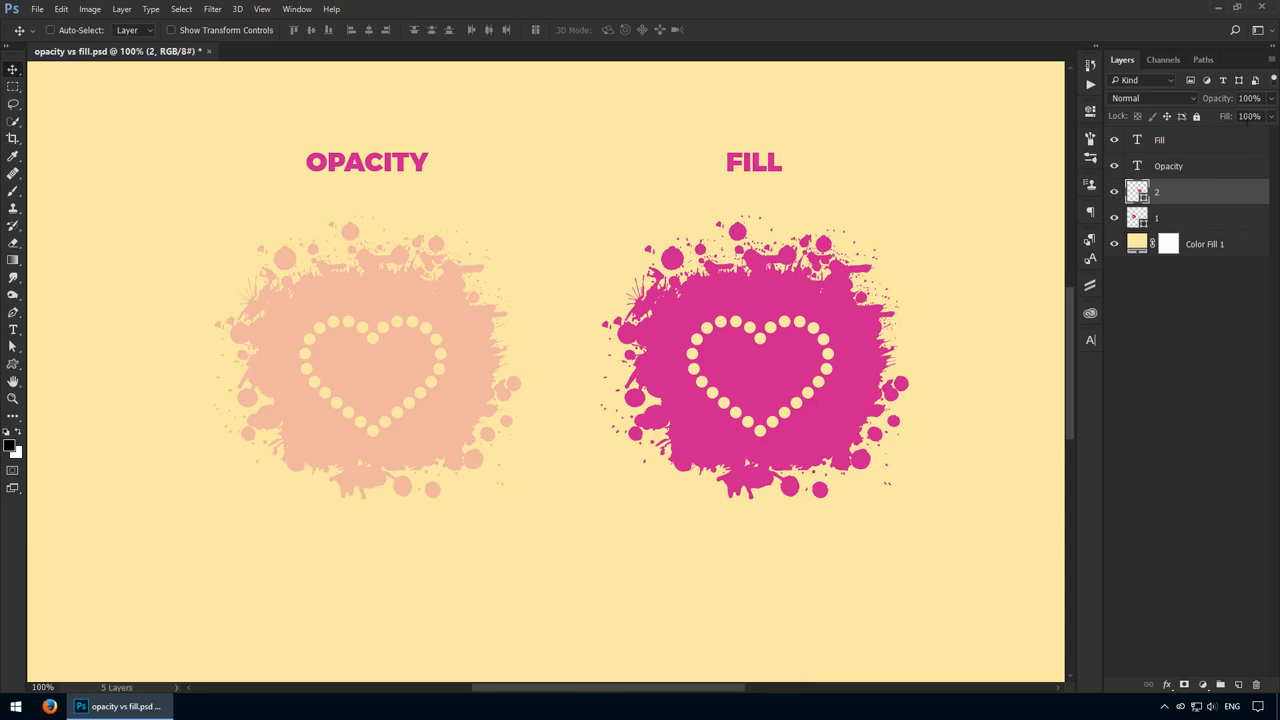
pyautogui.moveTo(1255, 115); pyautogui.dragTo(1153, 184)
pyautogui.write('25')
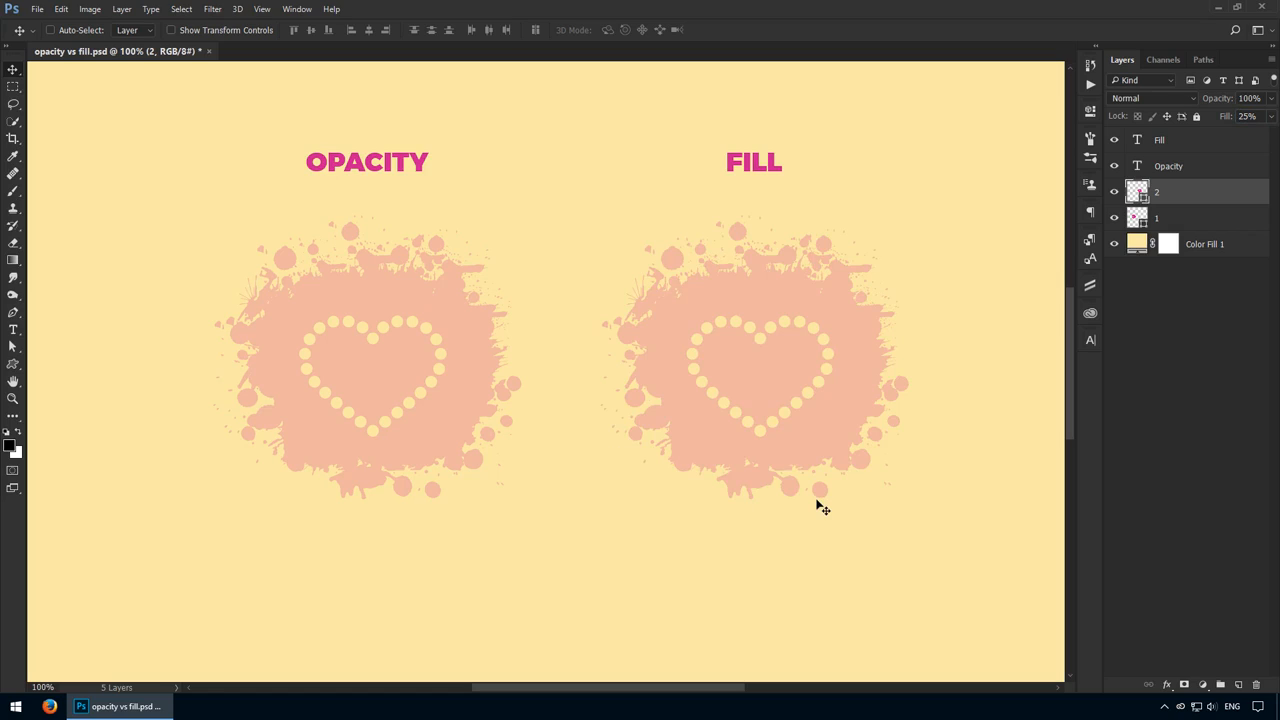
# Select layer 1 and layer 2 in turn to compare their opacity and fill settings
pyautogui.press('ctrl')
pyautogui.keyDown('ctrl'); pyautogui.click(381, 385); pyautogui.keyUp('ctrl')
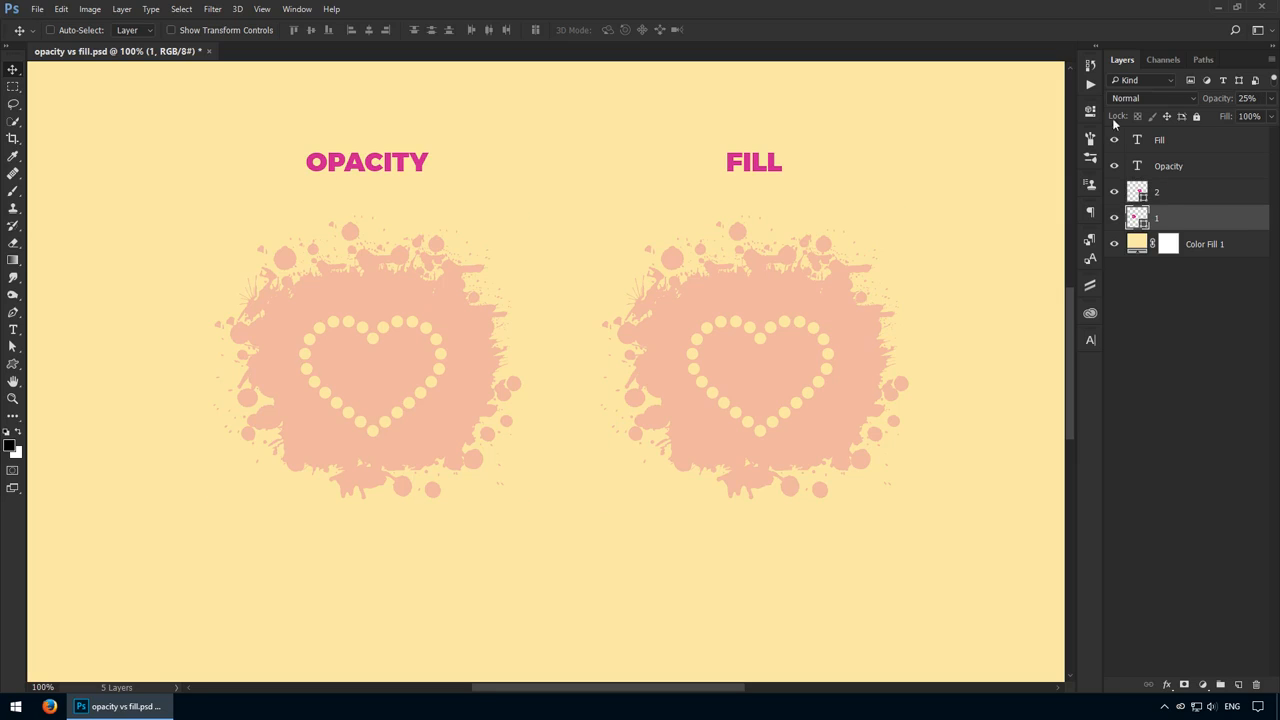
pyautogui.keyDown('ctrl'); pyautogui.click(858, 414); pyautogui.keyUp('ctrl')
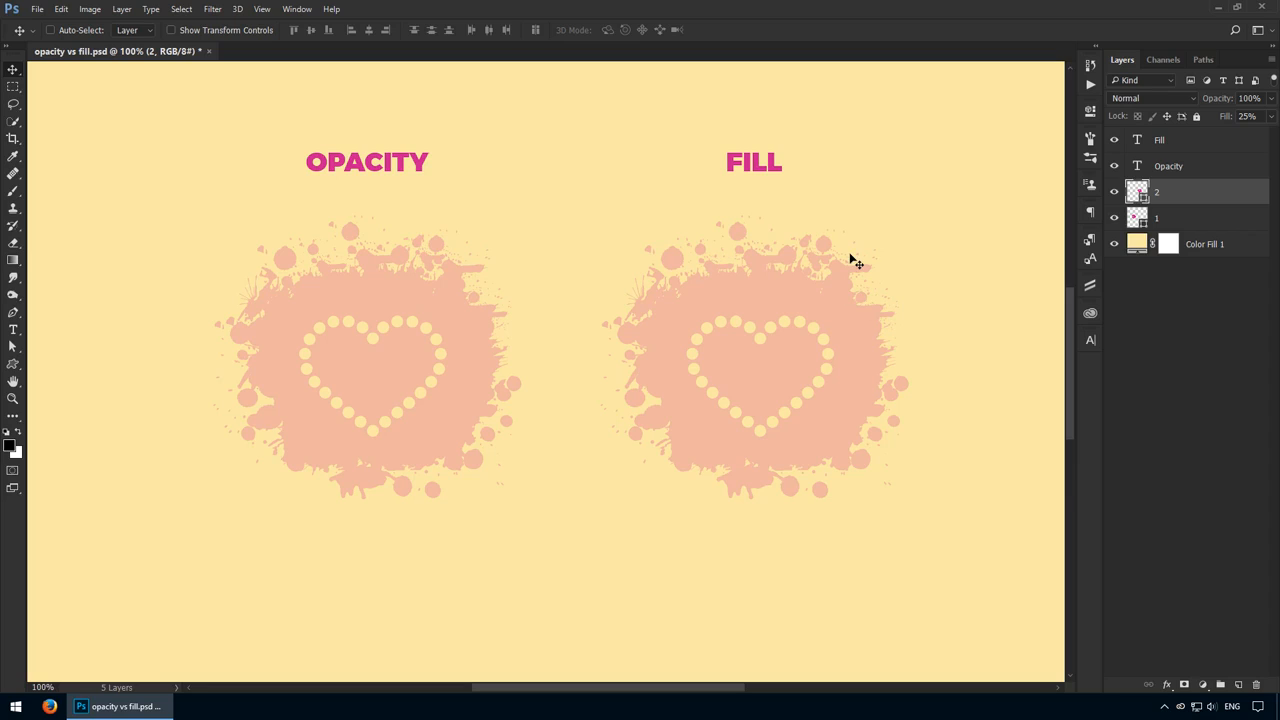
# Add a Stroke layer style to layer 2 with size 10 px, outside position and red color
pyautogui.click(1165, 686)
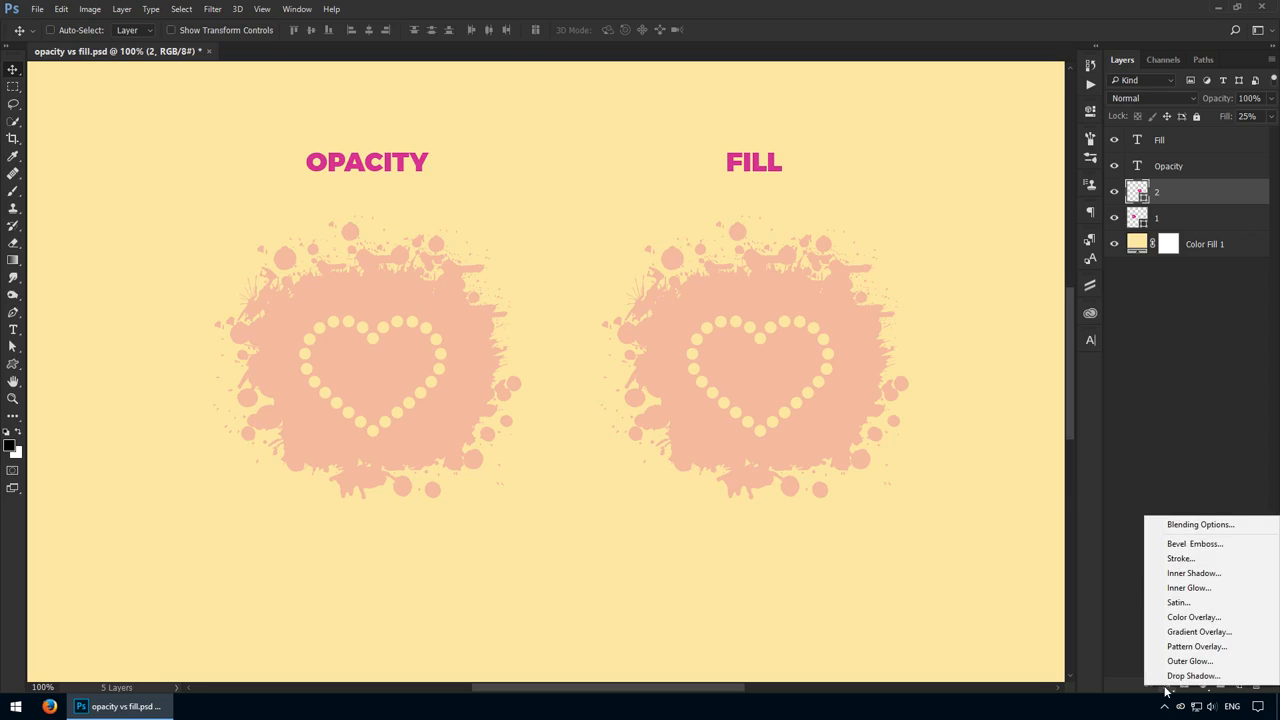
pyautogui.click(1227, 560)
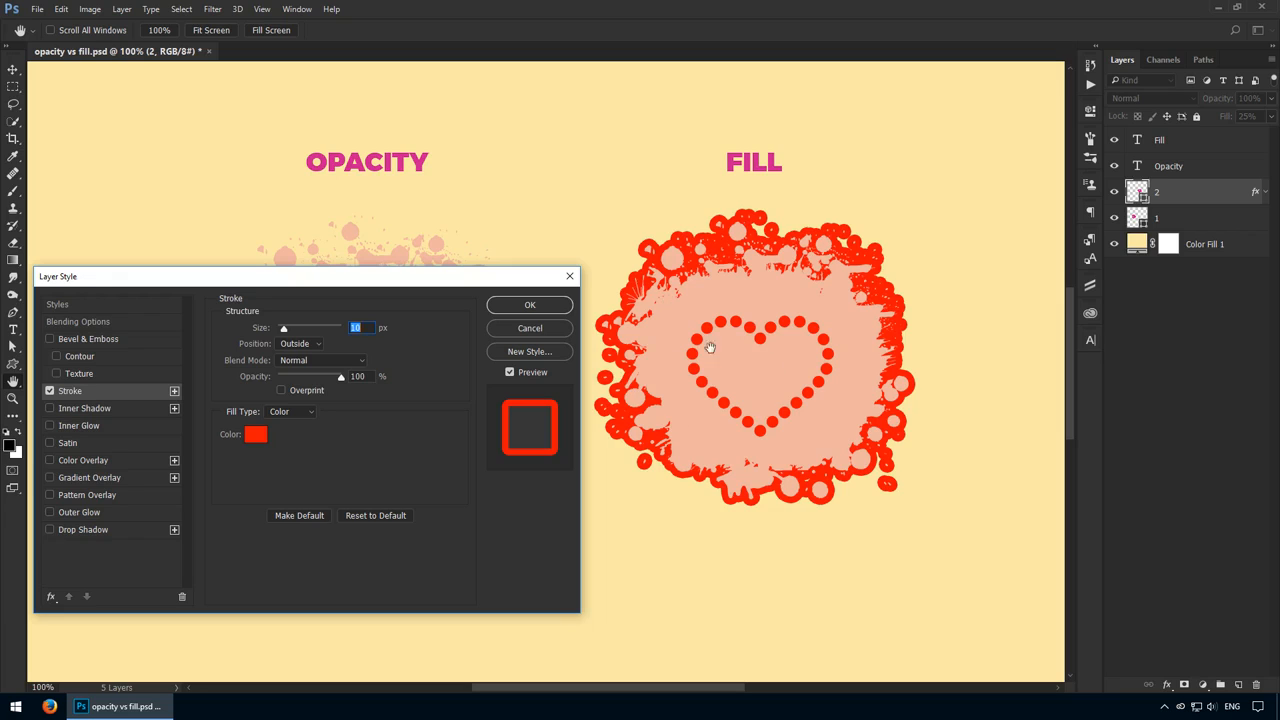
pyautogui.click(555, 310)
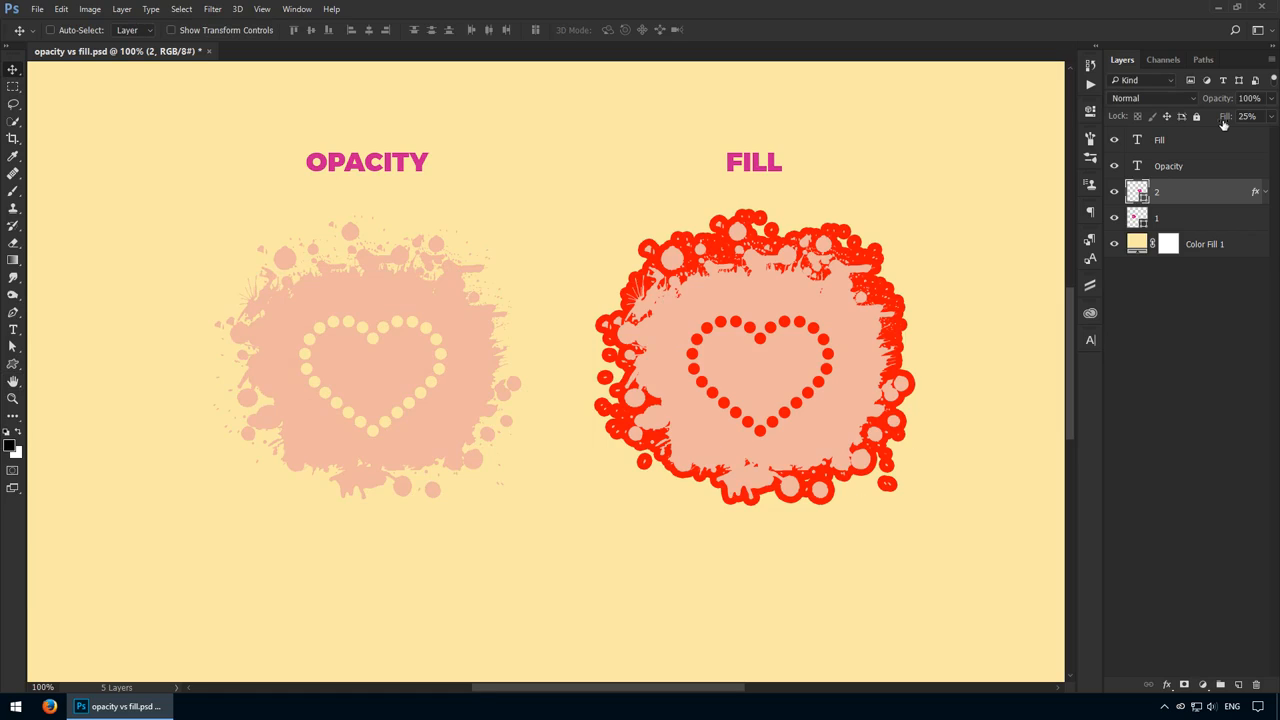
# Reduce the fill of layer 2 to 0%, leaving its opacity at 100%
pyautogui.moveTo(1222, 124); pyautogui.dragTo(714, 163)
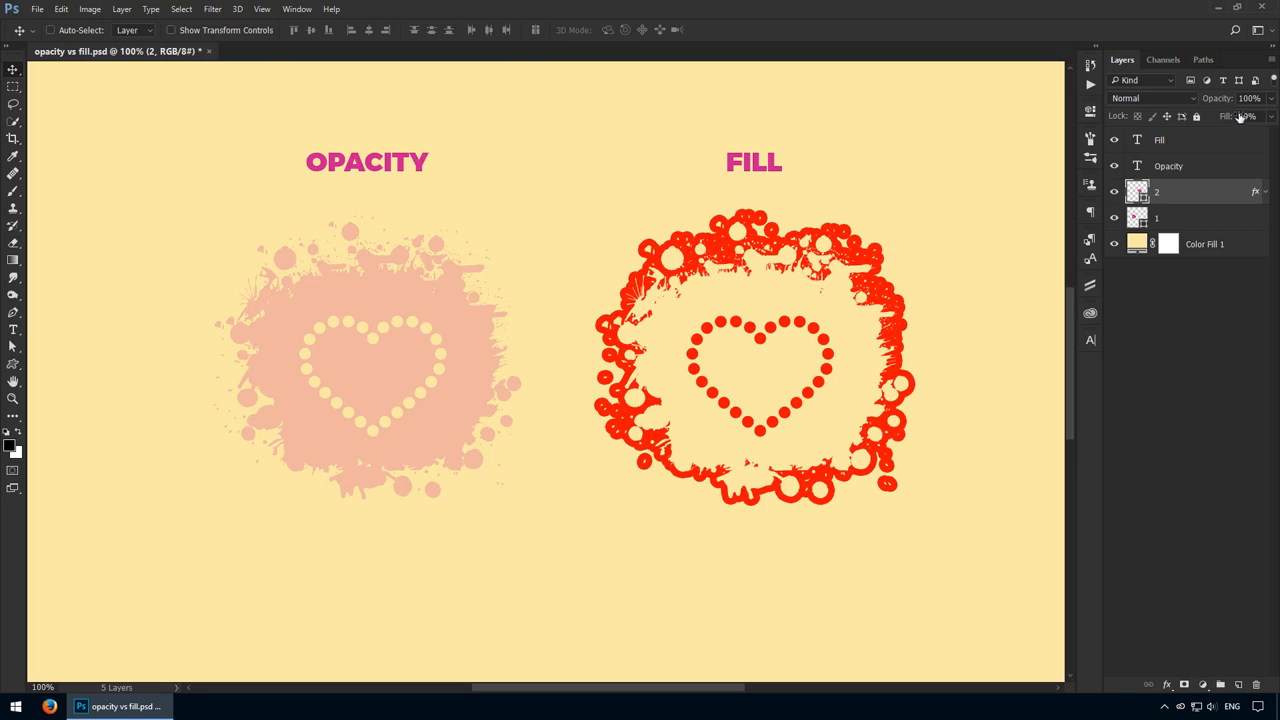
pyautogui.moveTo(1224, 117)
pyautogui.mouseDown()
pyautogui.moveTo(1250, 118)
pyautogui.moveTo(1202, 118)
pyautogui.mouseUp()
pyautogui.moveTo(1226, 120); pyautogui.dragTo(686, 114)
# Add the same 10 px red outside Stroke layer style to layer 1
pyautogui.keyDown('ctrl'); pyautogui.click(451, 354); pyautogui.keyUp('ctrl')
pyautogui.doubleClick(1220, 219)
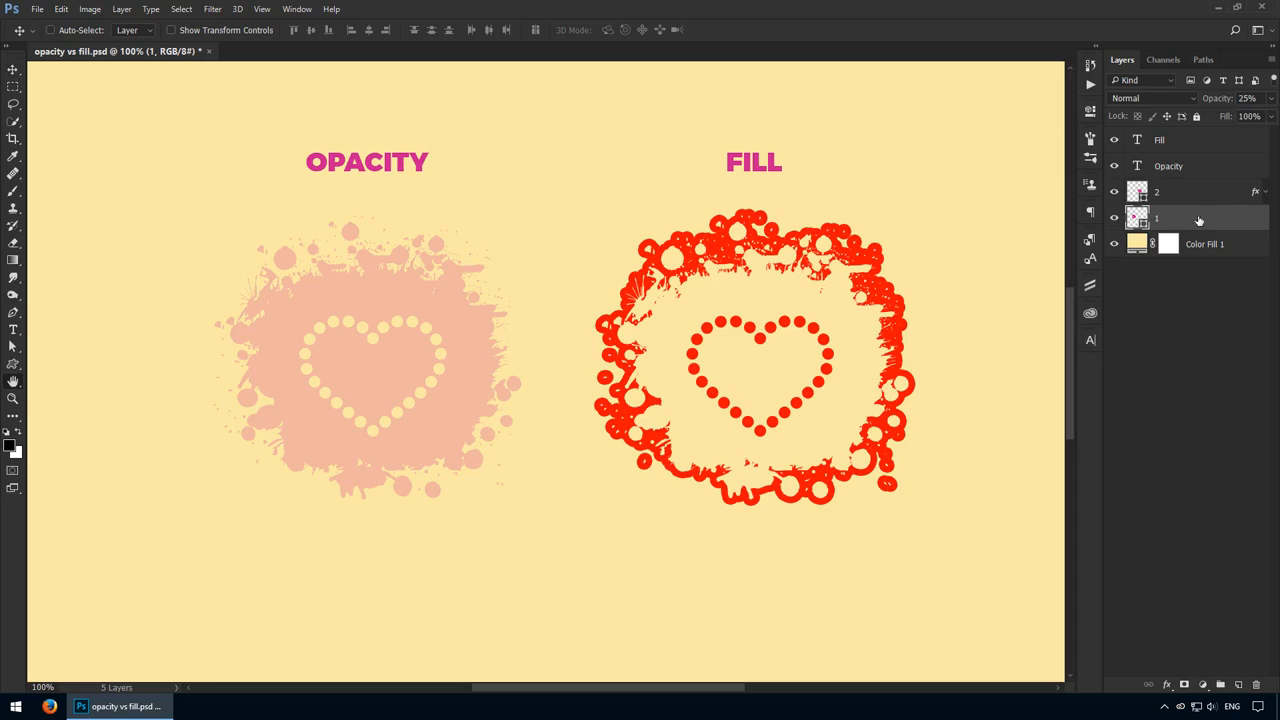
pyautogui.click(70, 391)
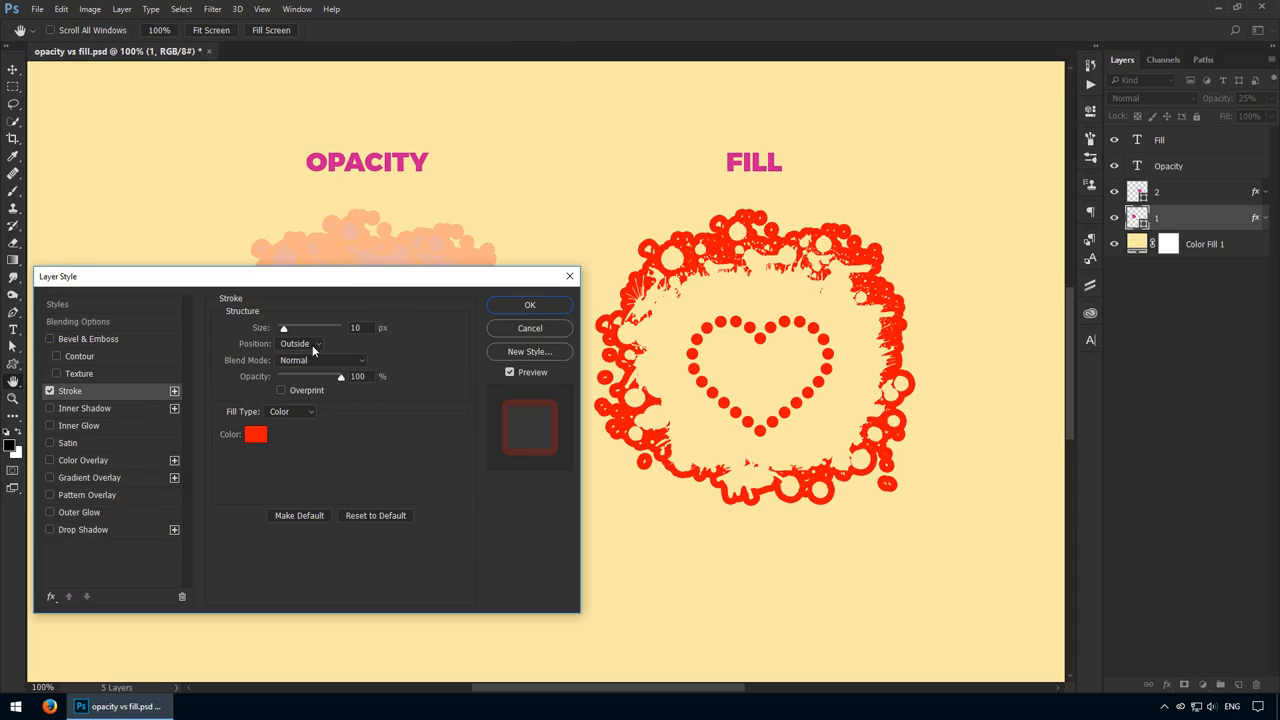
pyautogui.click(530, 305)
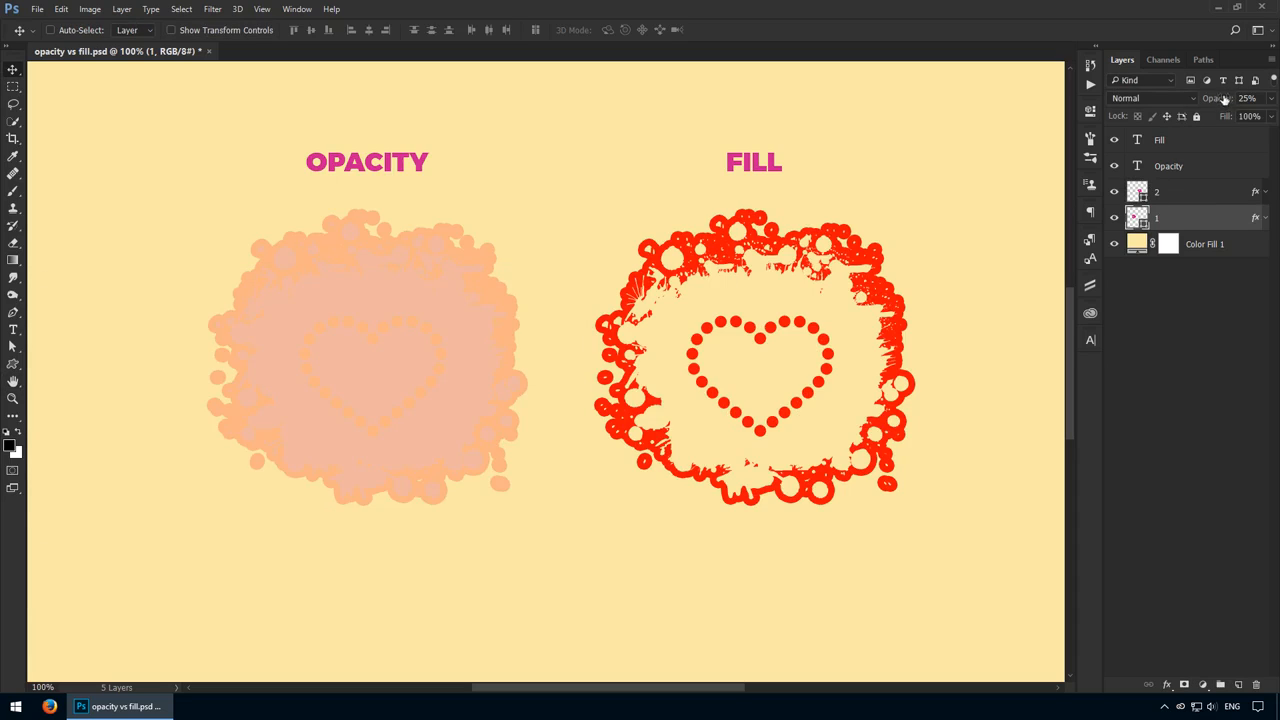
# Reduce the opacity of layer 1 to 0%
pyautogui.moveTo(1226, 99); pyautogui.dragTo(956, 121)
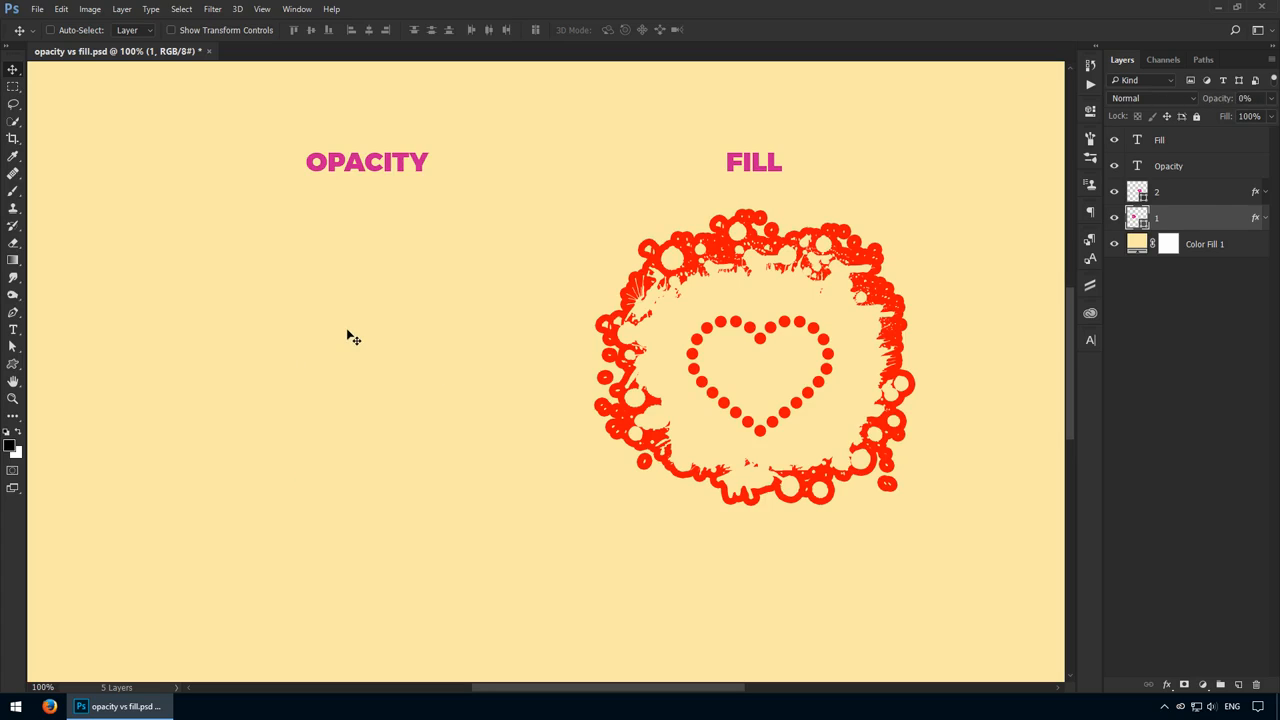
pyautogui.moveTo(1224, 100); pyautogui.dragTo(540, 204)
# Check the settings of layer 2, then set the opacity of layer 1 to 100%
pyautogui.keyDown('ctrl'); pyautogui.click(901, 326); pyautogui.keyUp('ctrl')
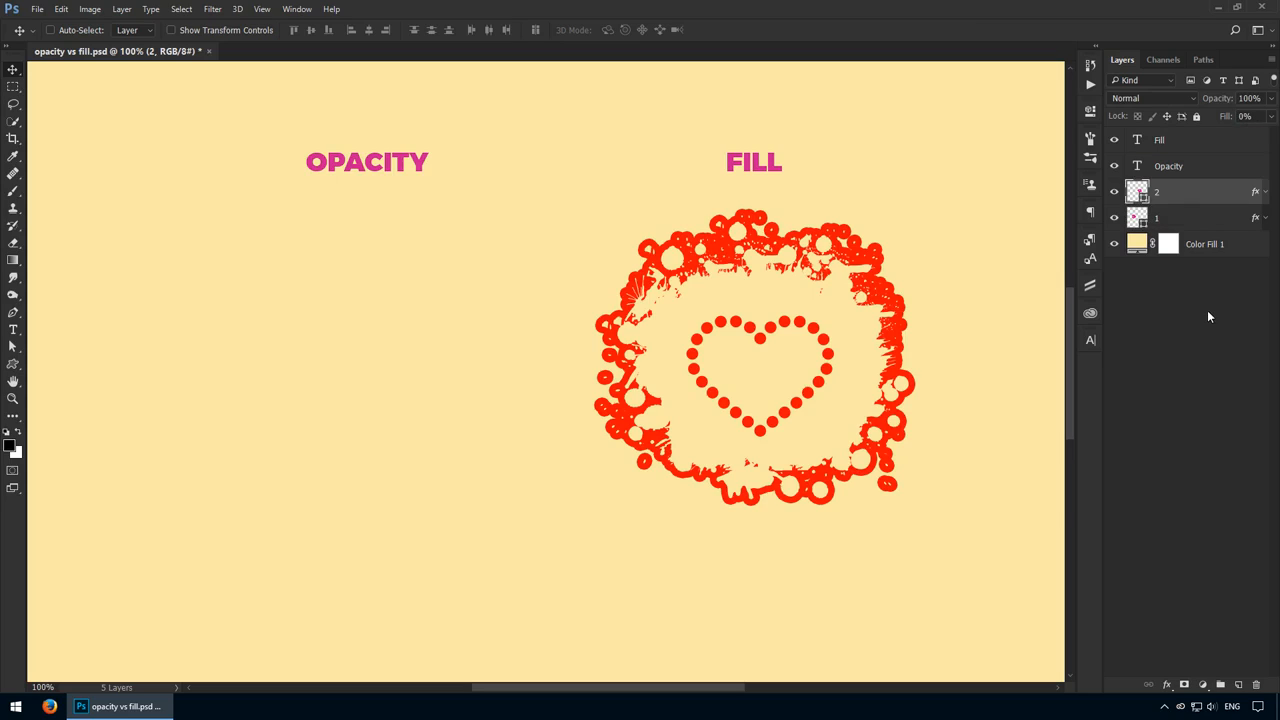
pyautogui.click(1200, 217)
pyautogui.moveTo(1224, 104); pyautogui.dragTo(1250, 105)
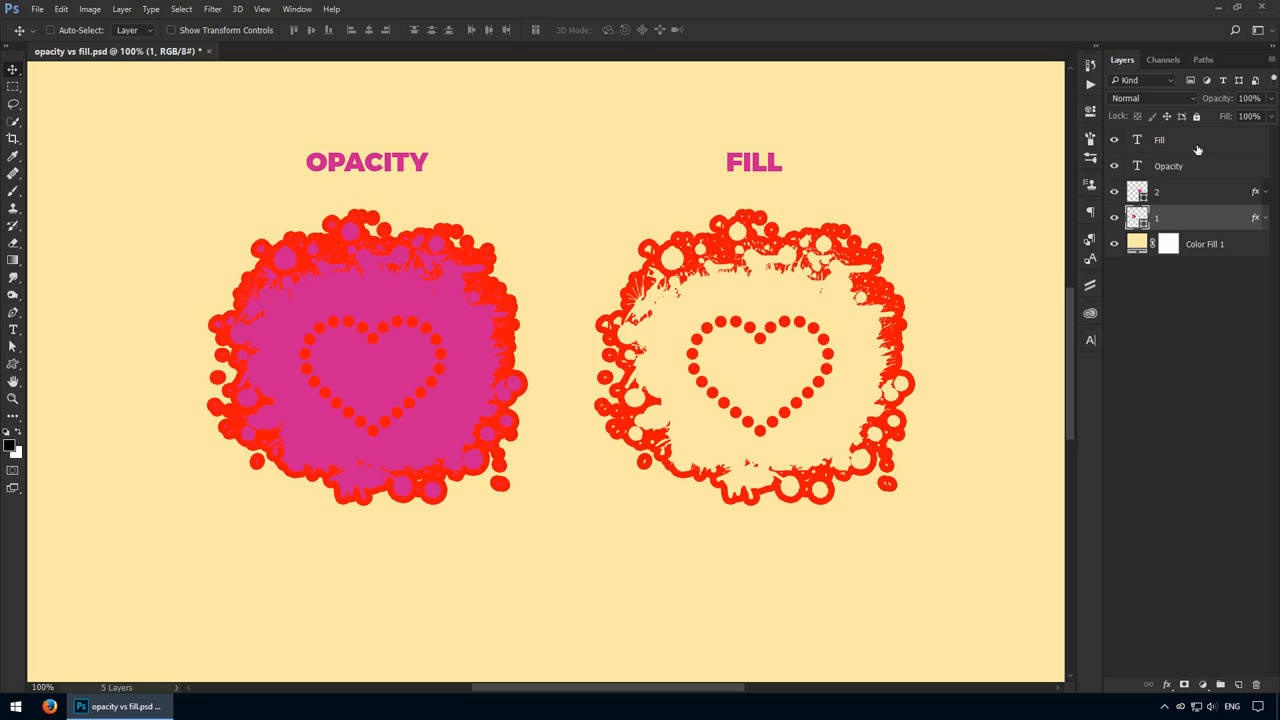
# Add a new empty layer directly above Color Fill 1 and open the Fill dialog for it
pyautogui.click(1227, 250)
pyautogui.click(1240, 683)
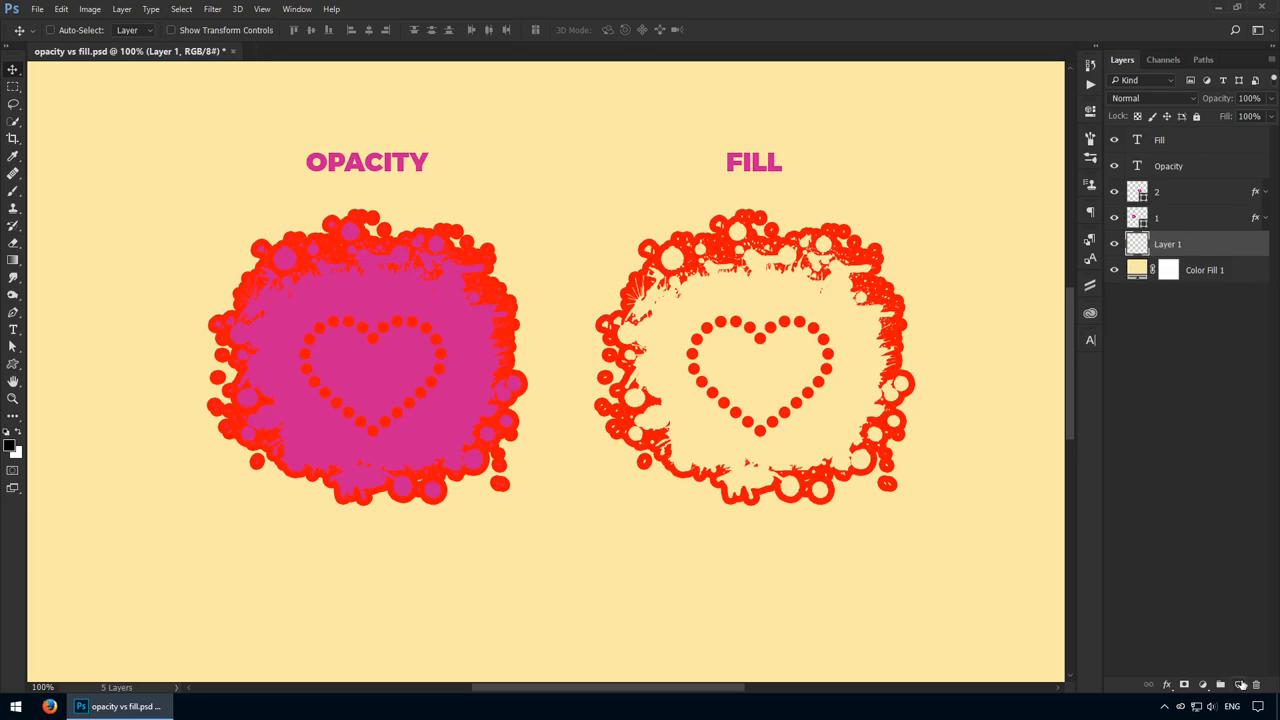
pyautogui.click(61, 10)
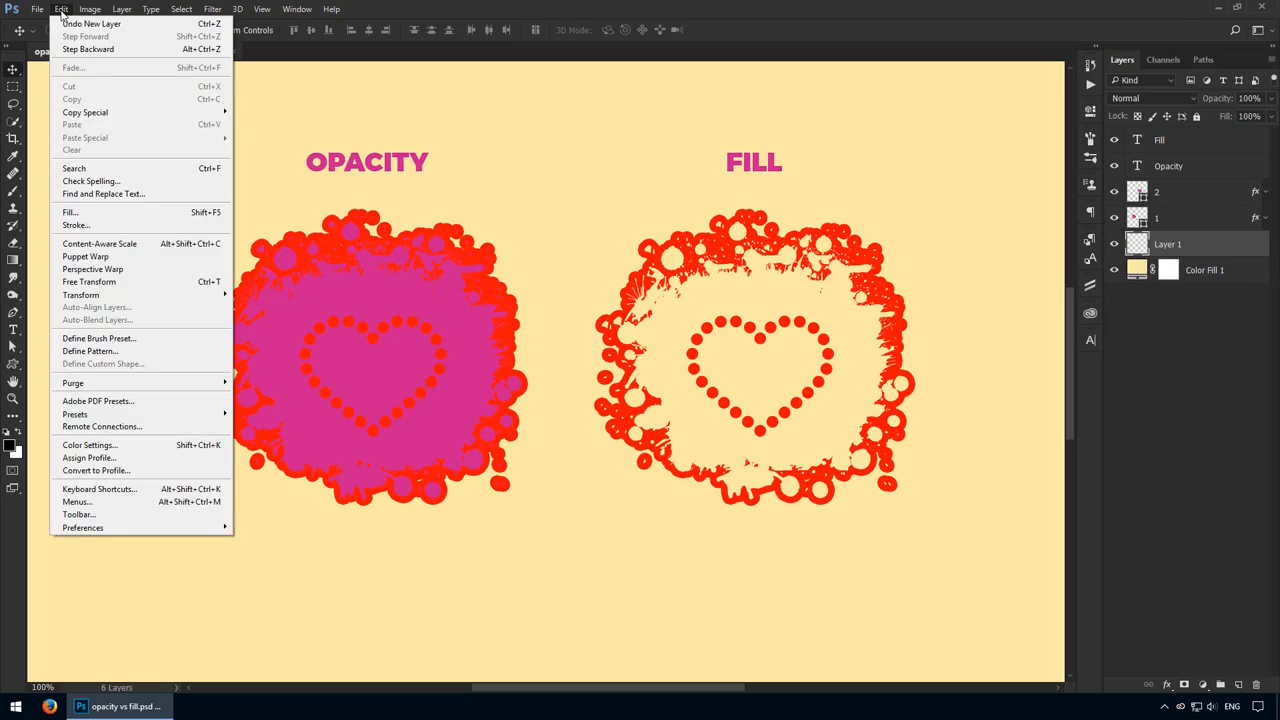
pyautogui.click(187, 214)
pyautogui.moveTo(640, 206); pyautogui.dragTo(841, 371)
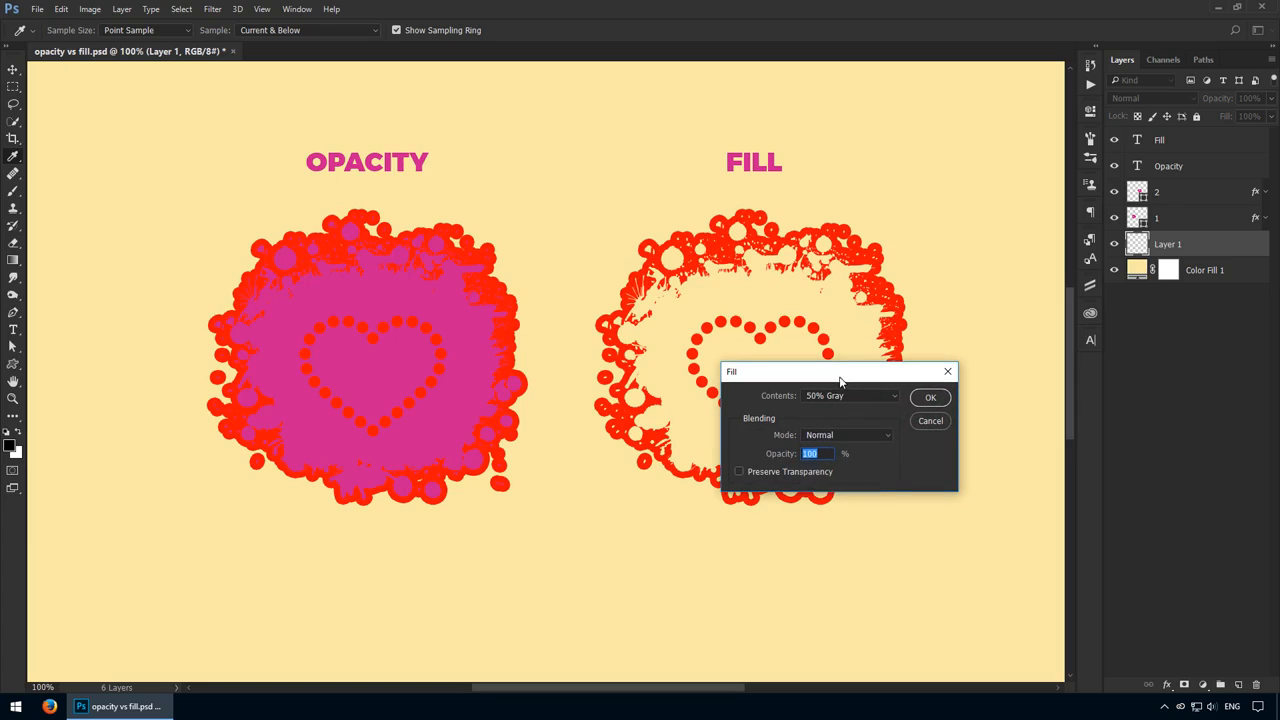
# Try the foreground and background color as fill contents, and fill the new layer with black in Normal mode at 100% opacity
pyautogui.click(852, 396)
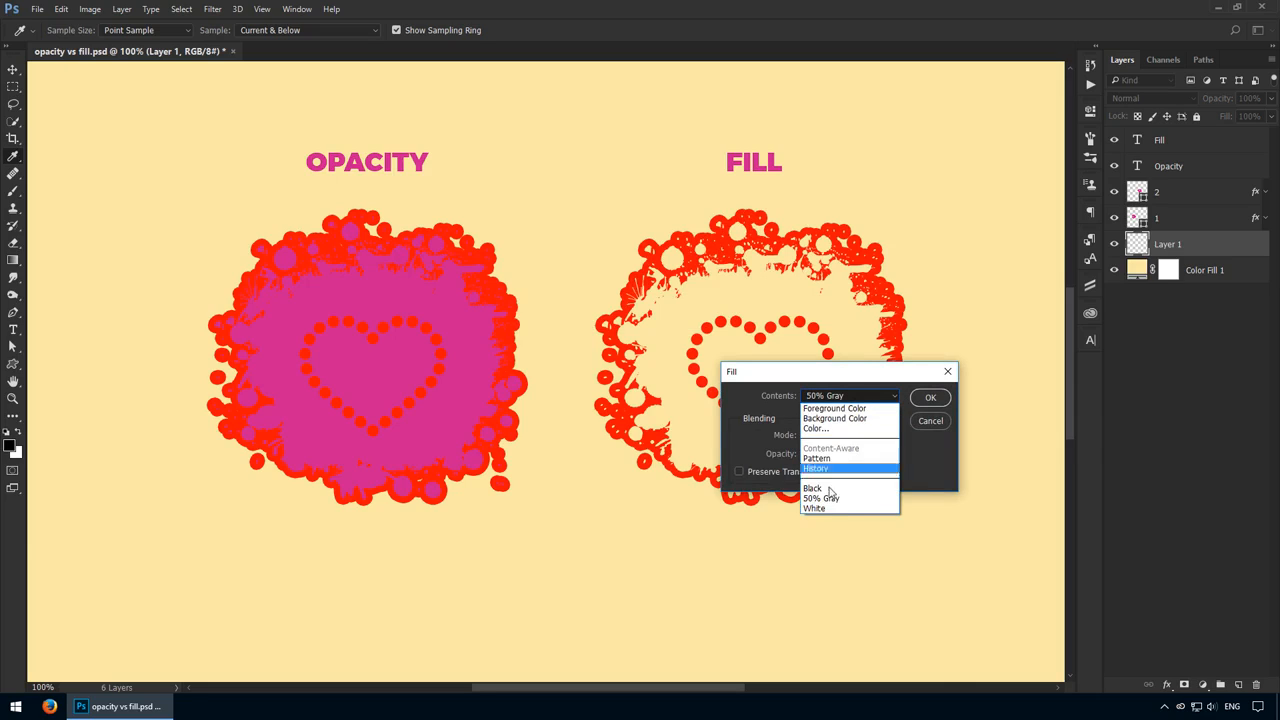
pyautogui.click(847, 411)
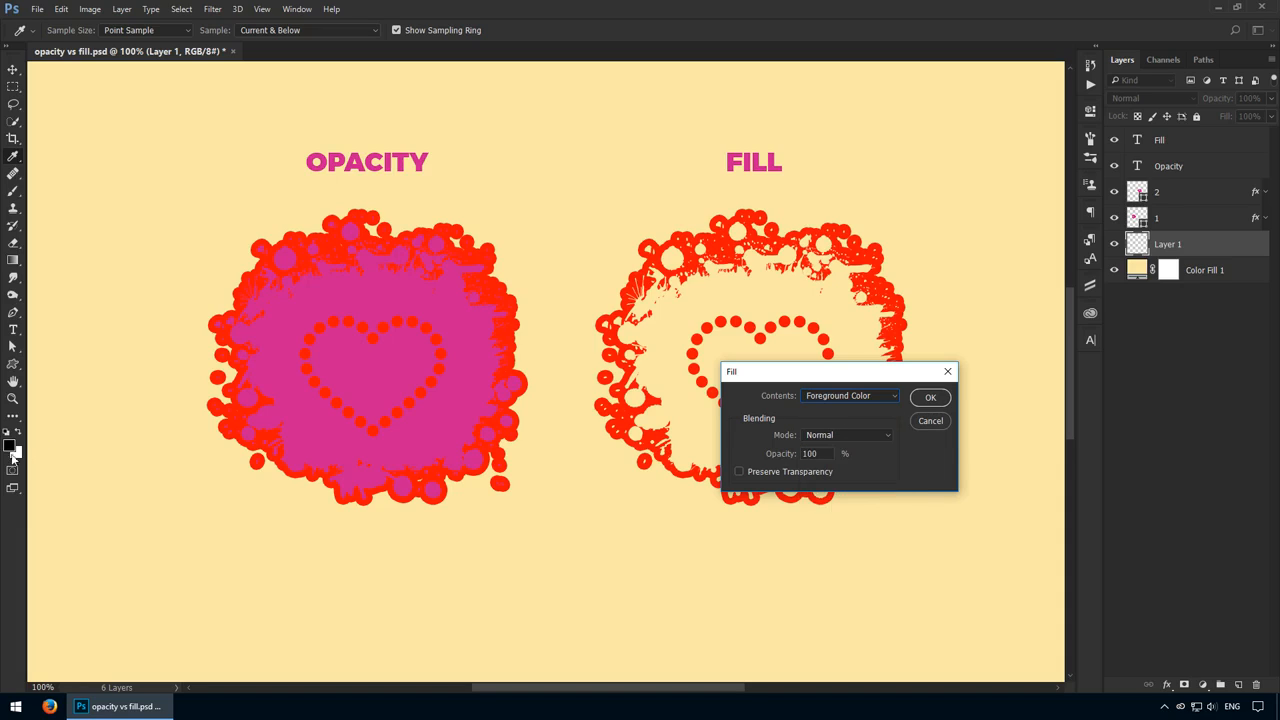
pyautogui.click(846, 400)
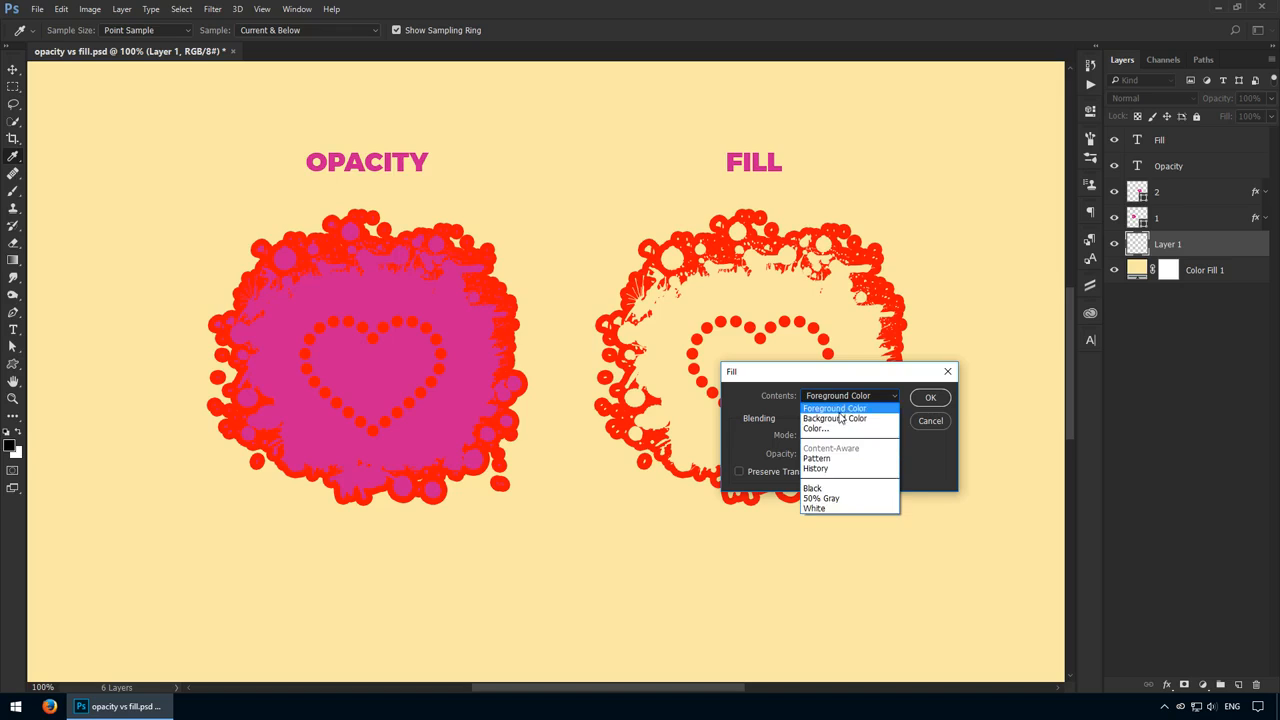
pyautogui.click(842, 418)
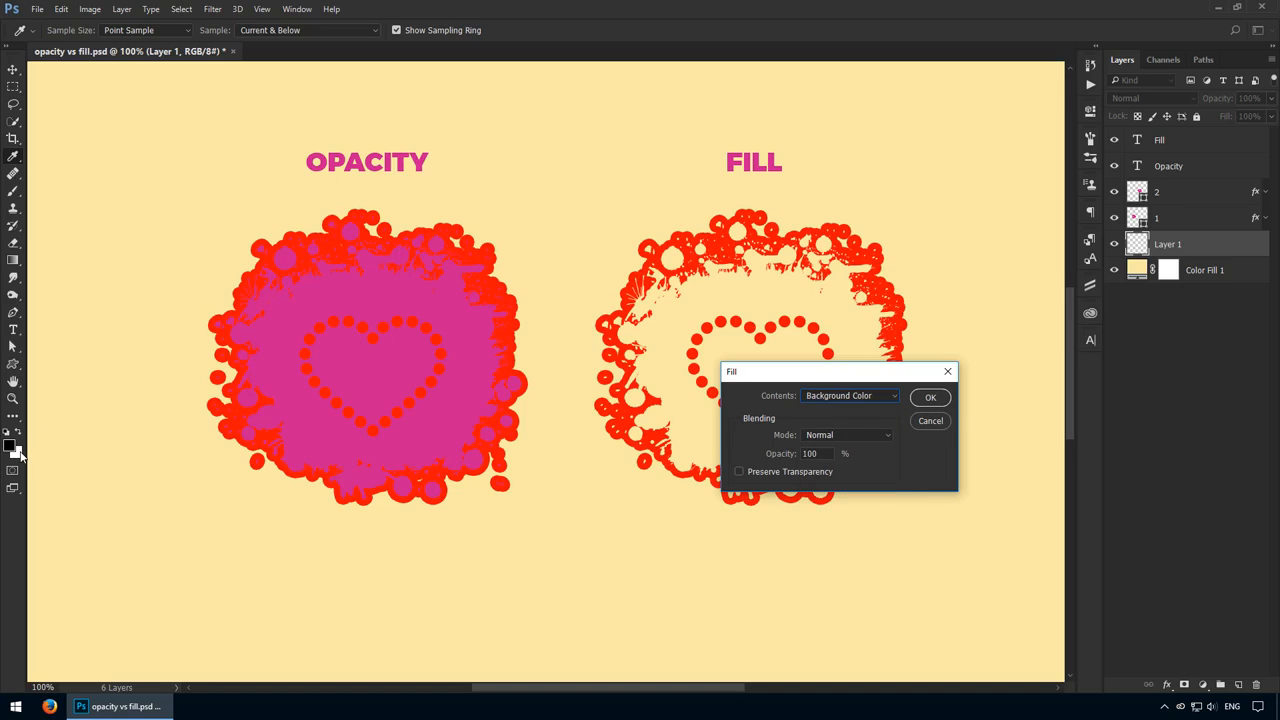
pyautogui.click(875, 396)
pyautogui.click(852, 399)
pyautogui.click(930, 398)
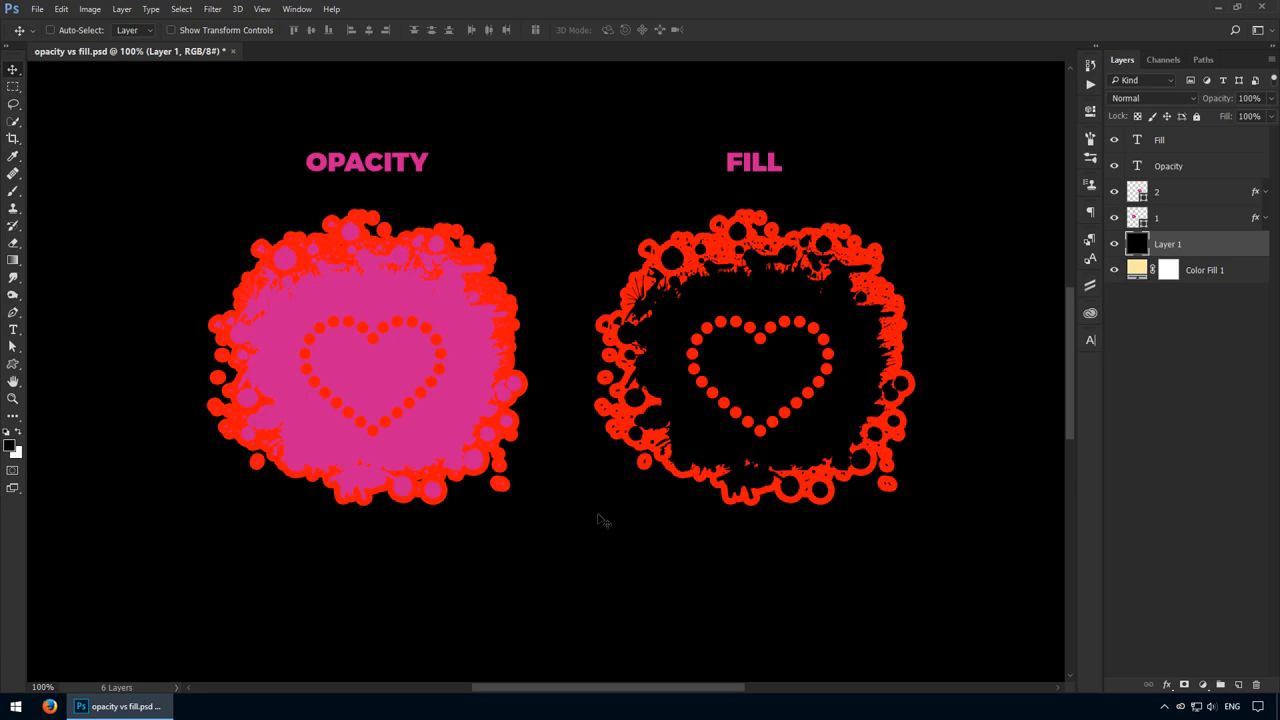
# Set the foreground color to blue #2150ff and swap the foreground and background colors
pyautogui.click(10, 446)
pyautogui.click(983, 458)
pyautogui.moveTo(947, 416); pyautogui.dragTo(950, 398)
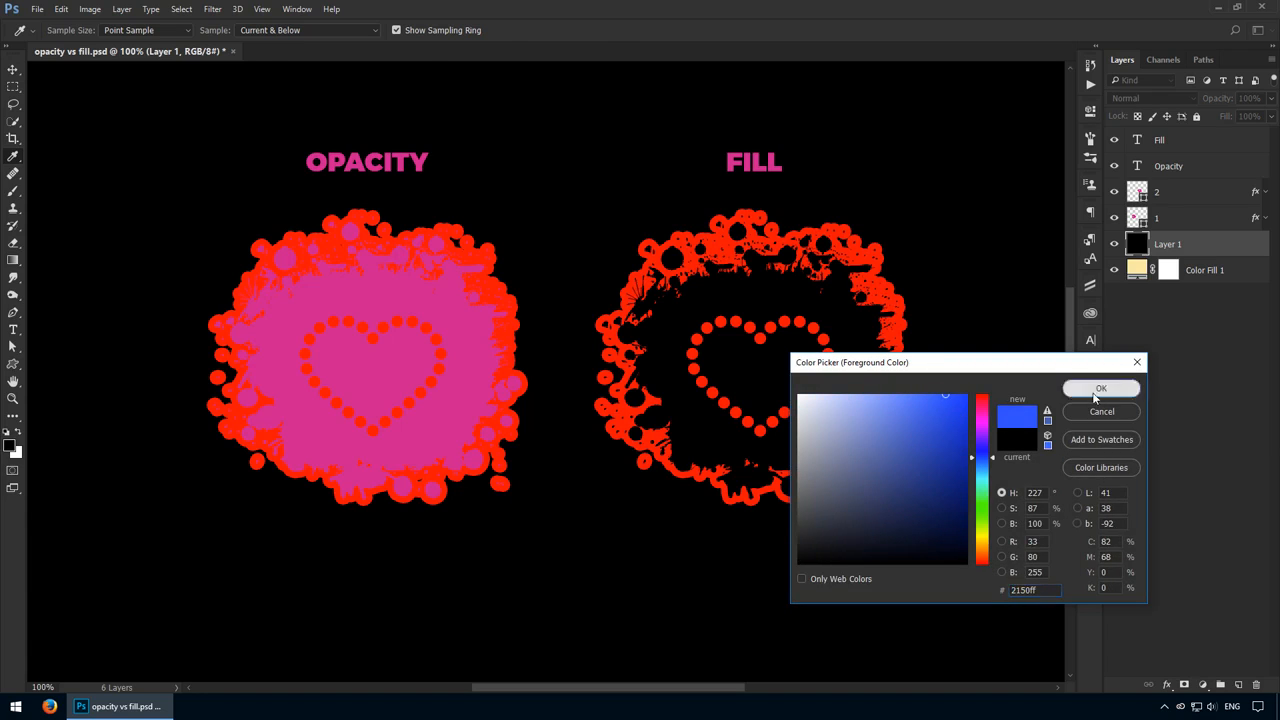
pyautogui.click(1101, 388)
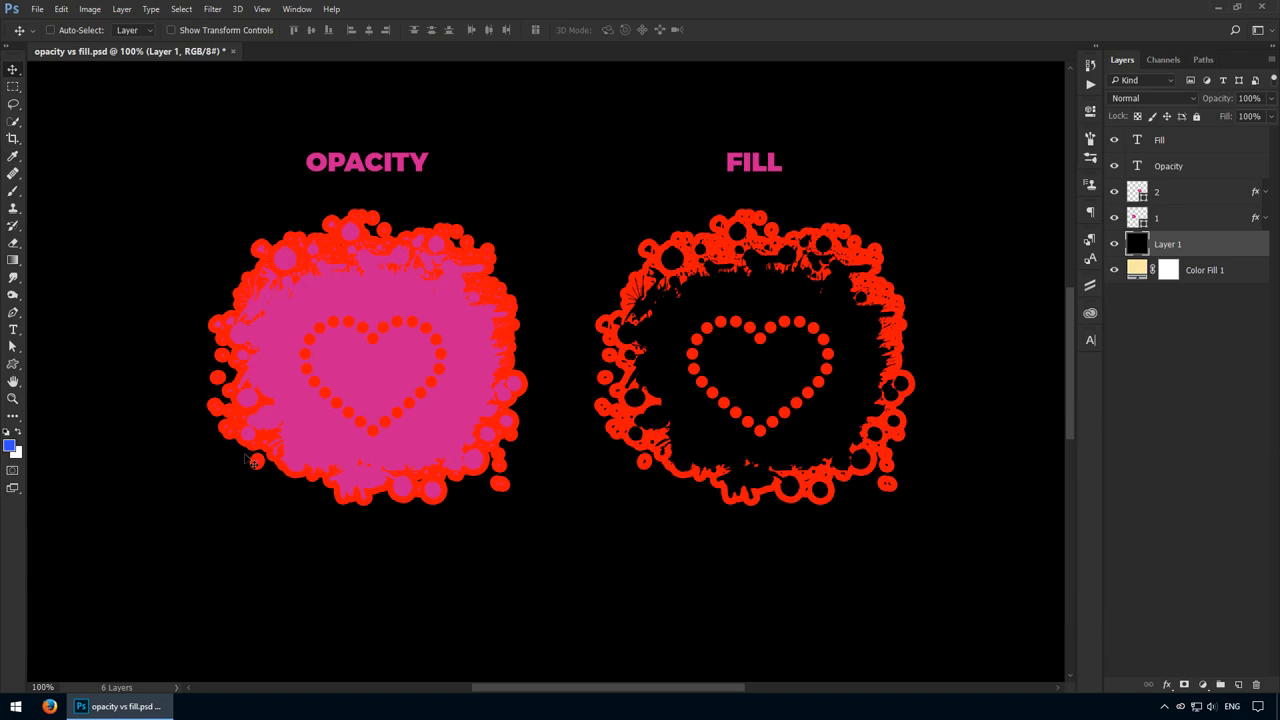
pyautogui.press('x')
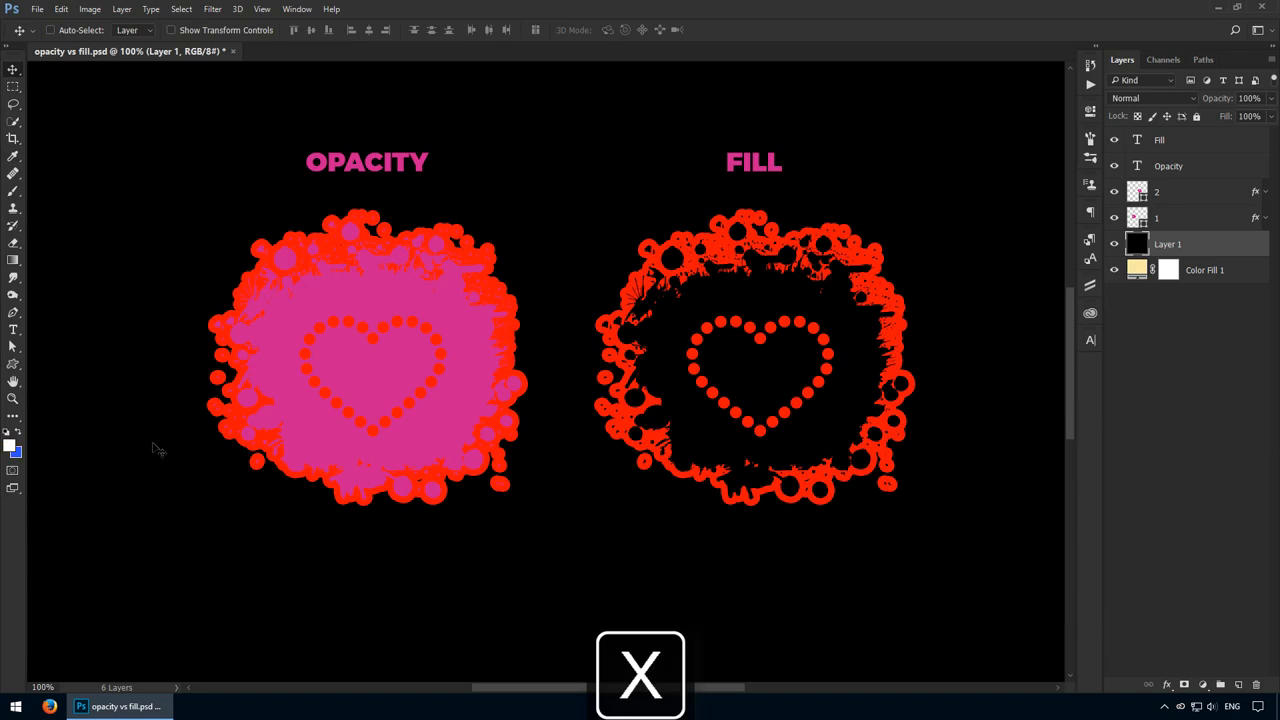
# Set the foreground color to a bright, fully saturated yellow and return to the Move tool
pyautogui.click(11, 447)
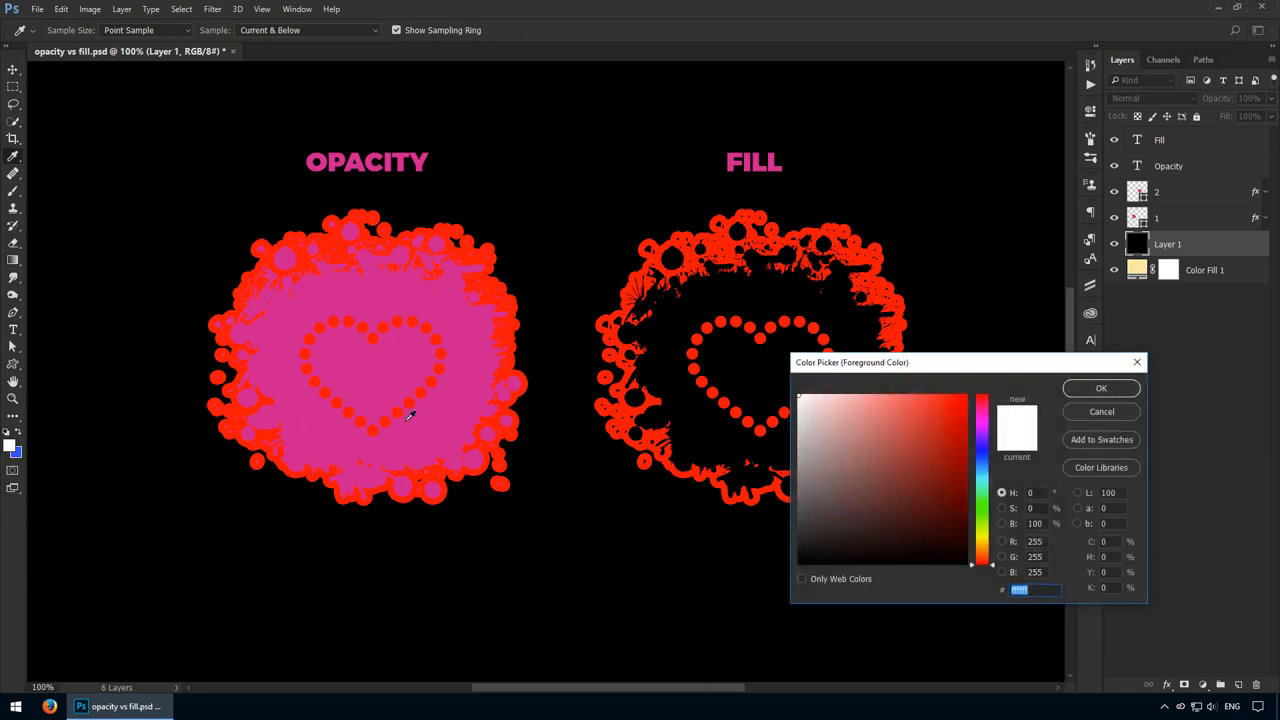
pyautogui.click(944, 456)
pyautogui.moveTo(984, 481); pyautogui.dragTo(985, 539)
pyautogui.click(950, 391)
pyautogui.press('Return')
pyautogui.press('v')
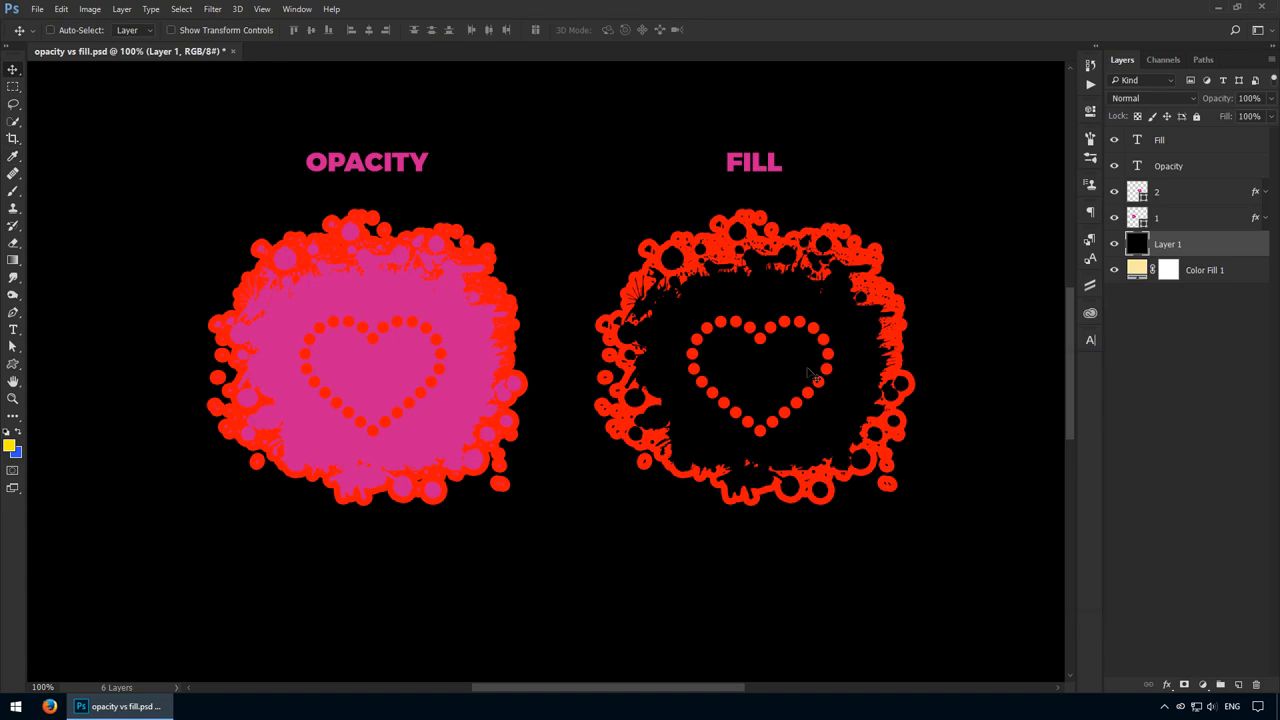
# Fill Layer 1 alternately with the blue background color and the yellow foreground color, twice each, ending on yellow
pyautogui.hotkey('ctrl', 'Delete')
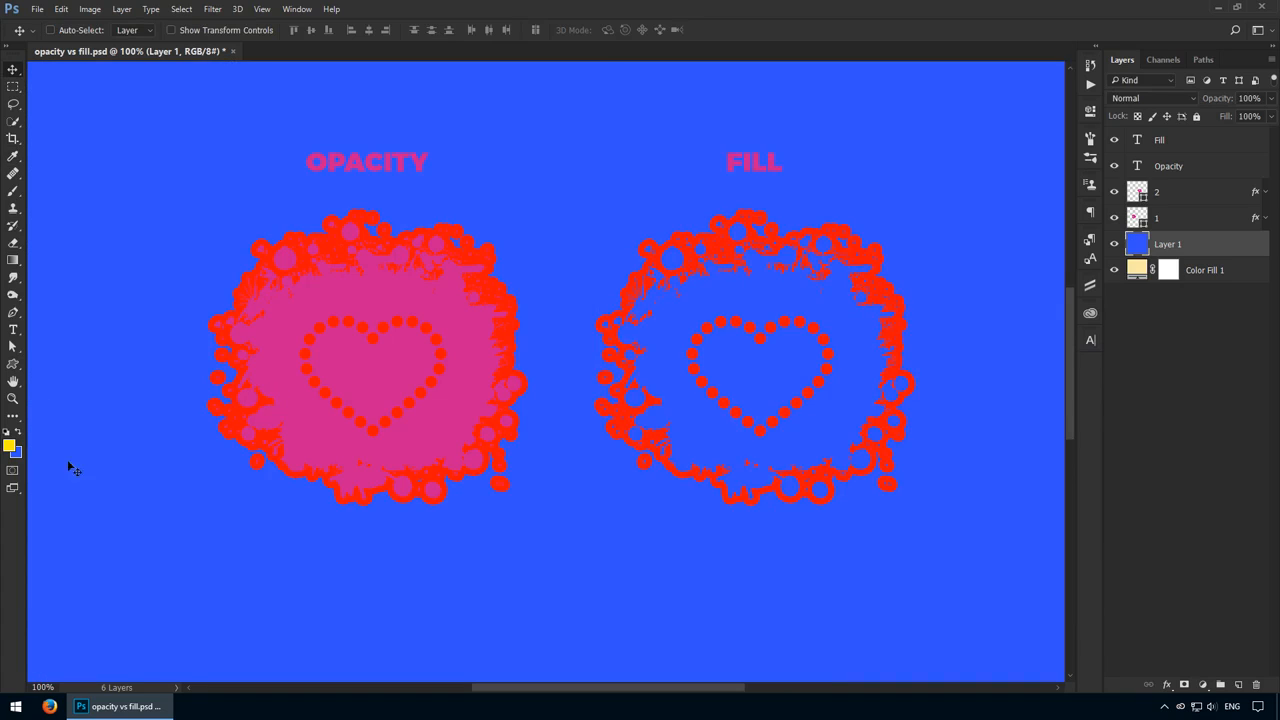
pyautogui.hotkey('alt', 'Delete')
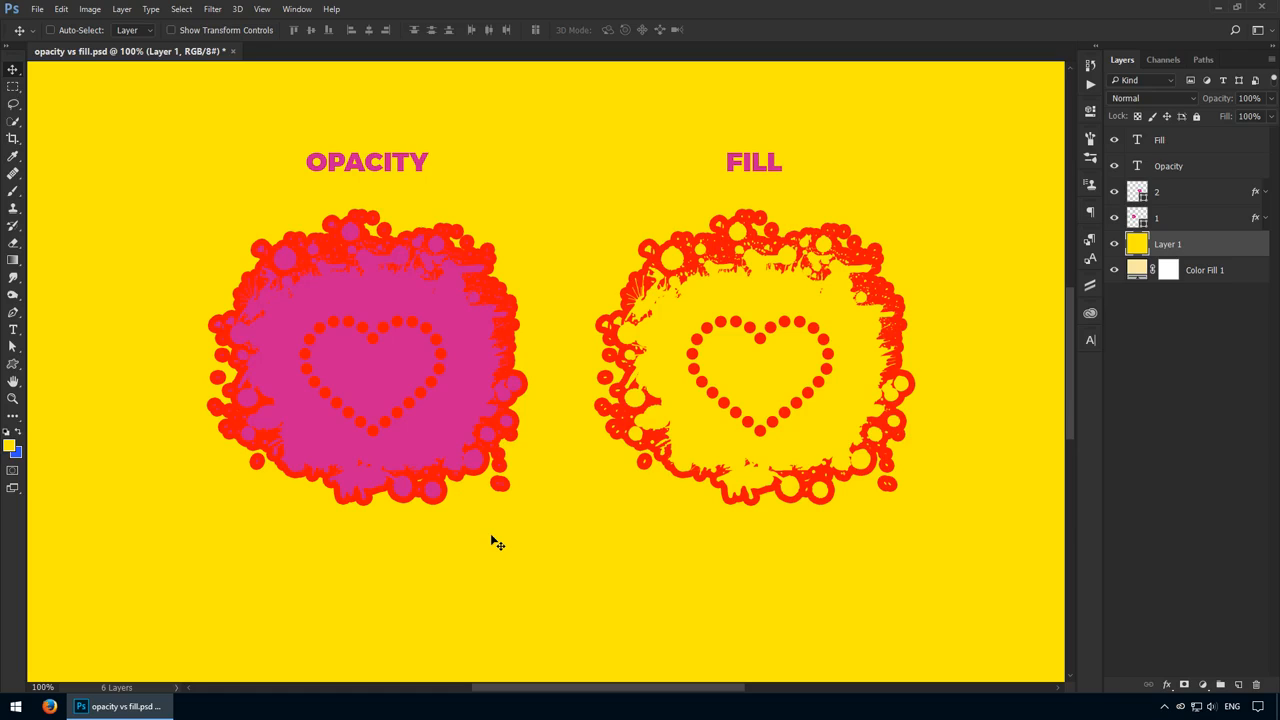
pyautogui.hotkey('ctrl', 'BackSpace')
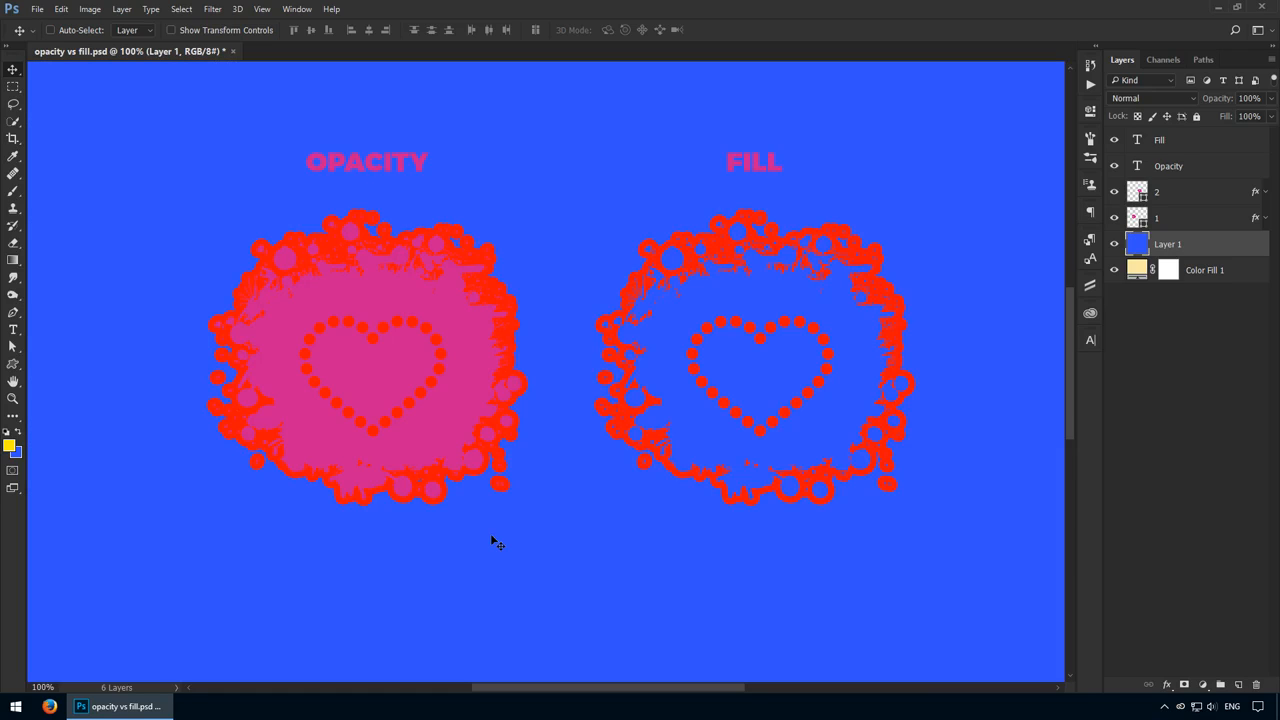
pyautogui.hotkey('alt', 'BackSpace')
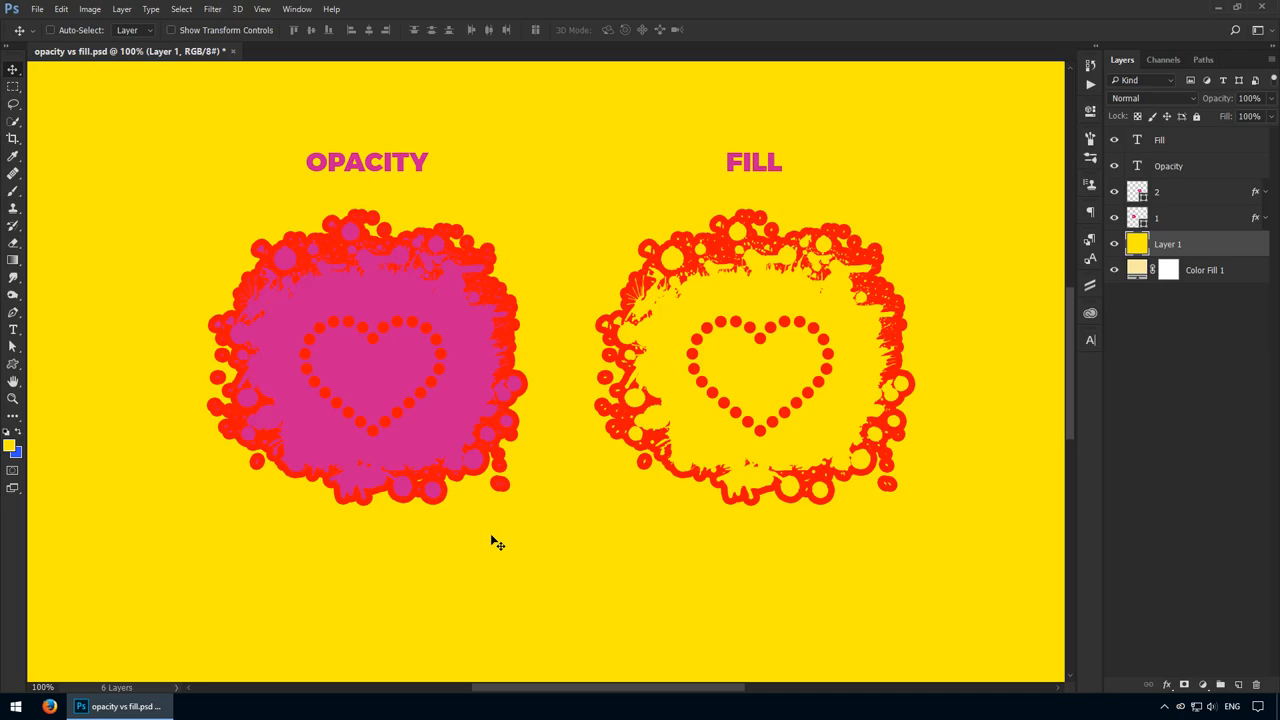
# Add another new layer above Layer 1 and fill it with the blue background color
pyautogui.click(1238, 685)
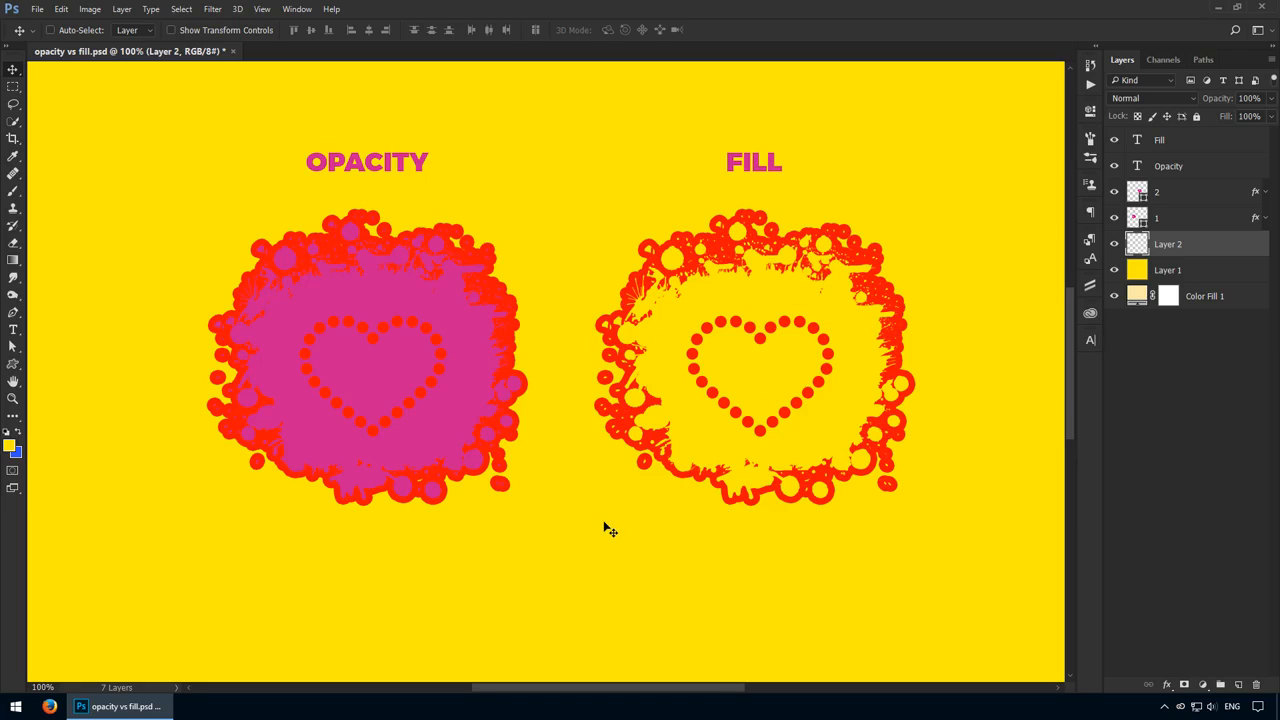
pyautogui.hotkey('ctrl', 'BackSpace')
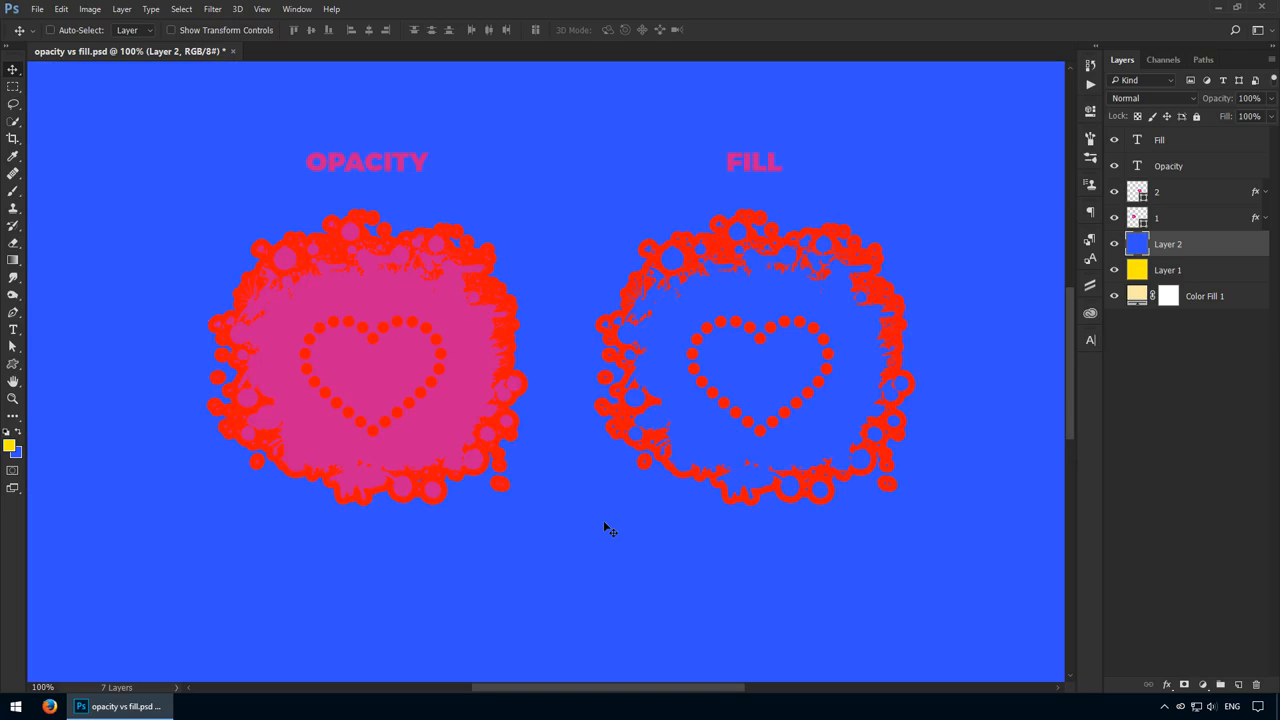